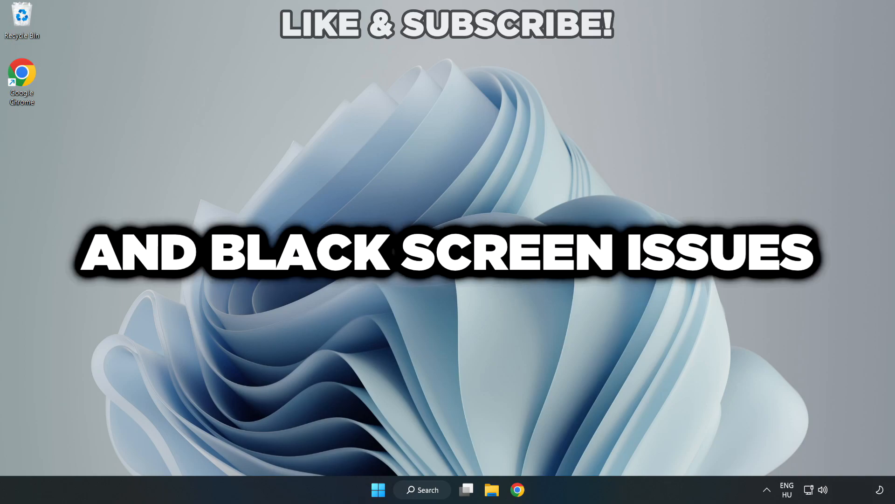
# Step: Launch Device Manager from a Windows Search for 'device manager'
pyautogui.click(427, 490)
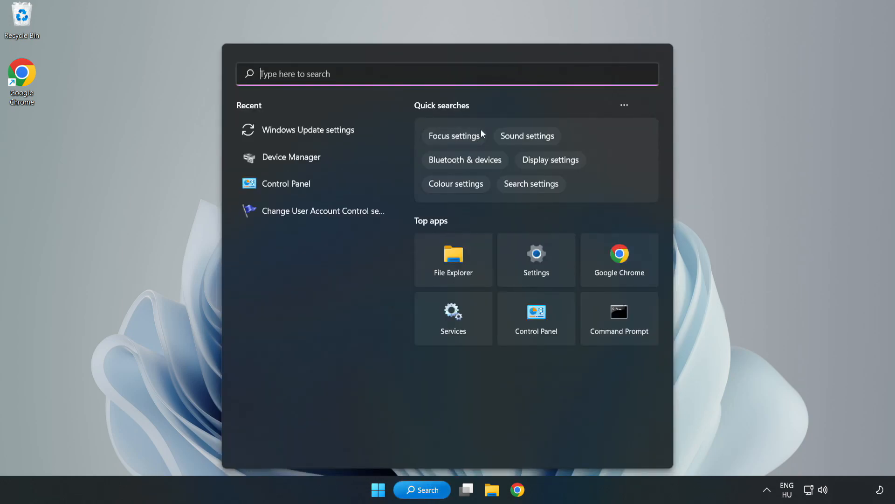
pyautogui.write('de')
pyautogui.write('vice m')
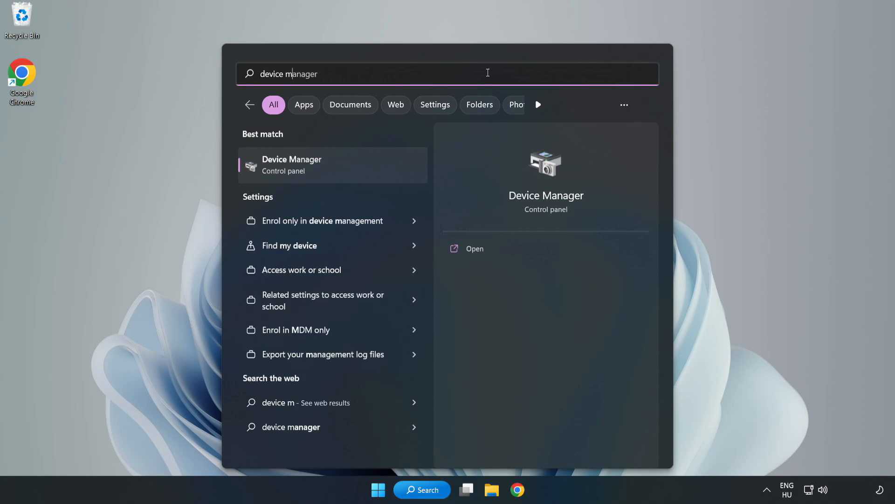
pyautogui.write('anager')
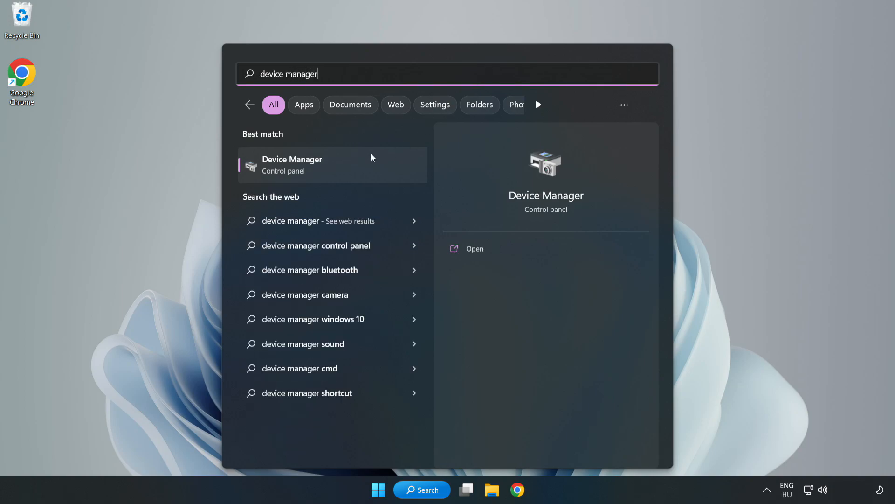
pyautogui.click(333, 172)
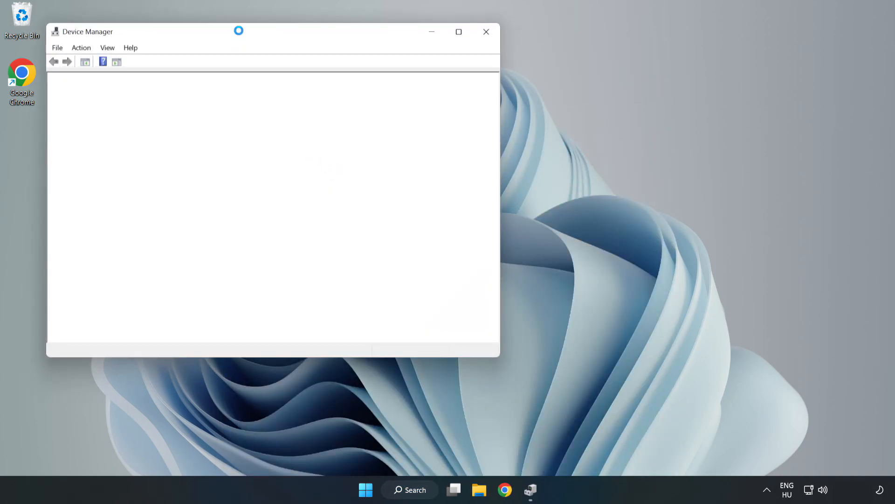
# Step: Centre the window, expand Display adapters and bring up actions for VMware SVGA 3D
pyautogui.moveTo(239, 35); pyautogui.dragTo(399, 80)
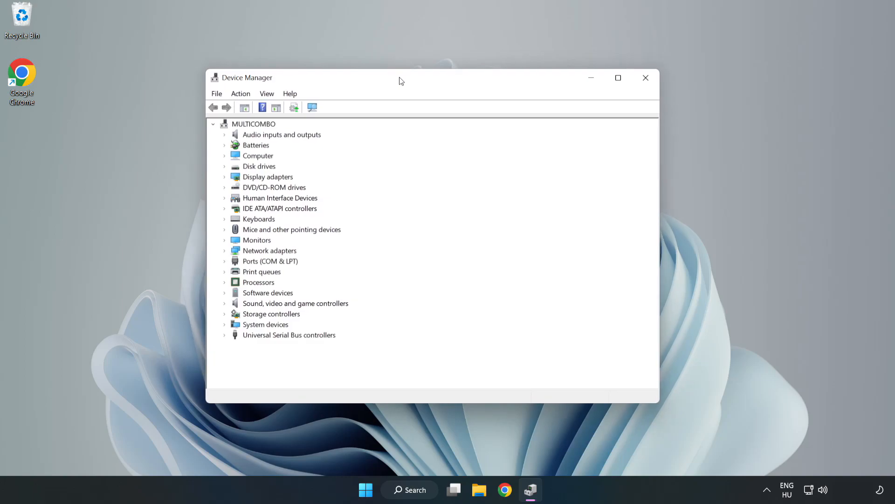
pyautogui.click(241, 181)
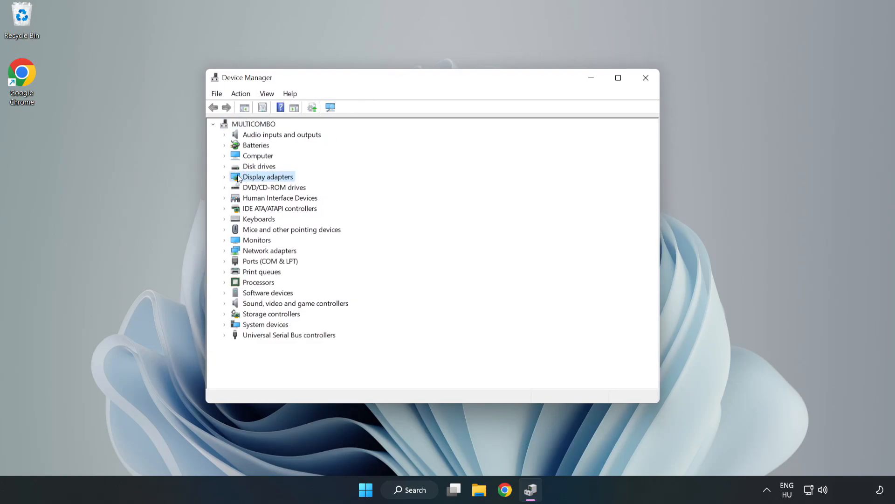
pyautogui.click(224, 178)
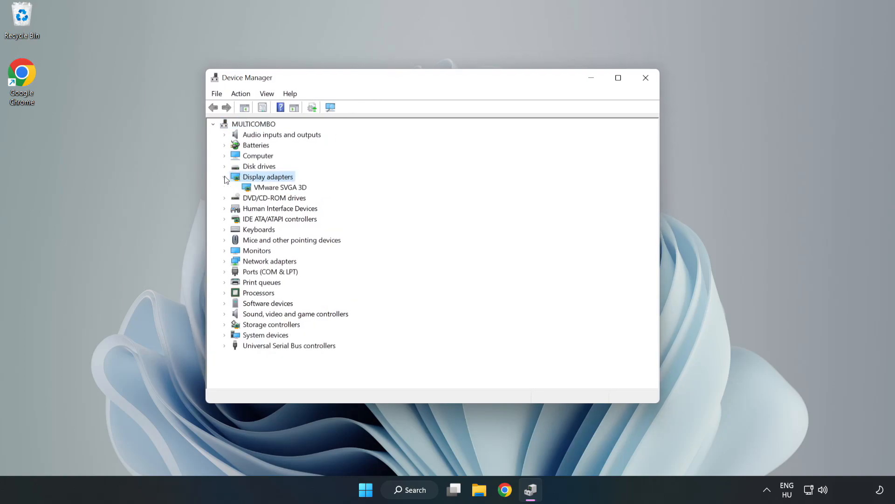
pyautogui.click(252, 190)
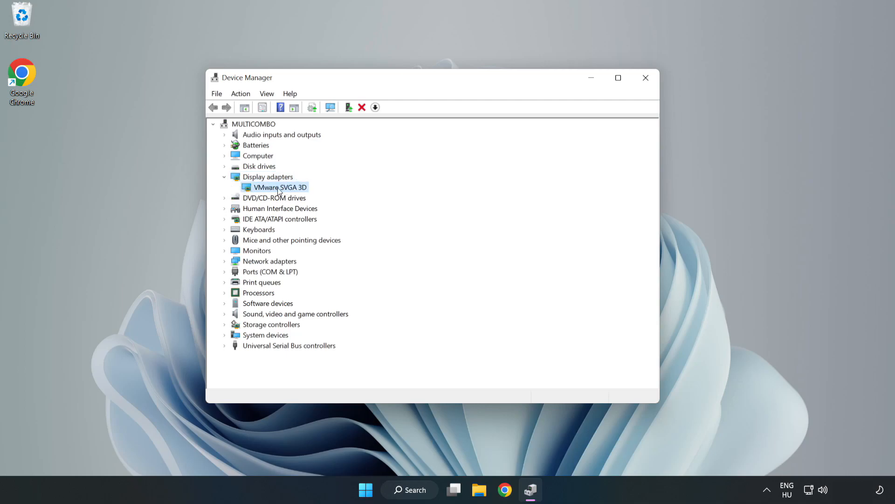
pyautogui.rightClick(278, 190)
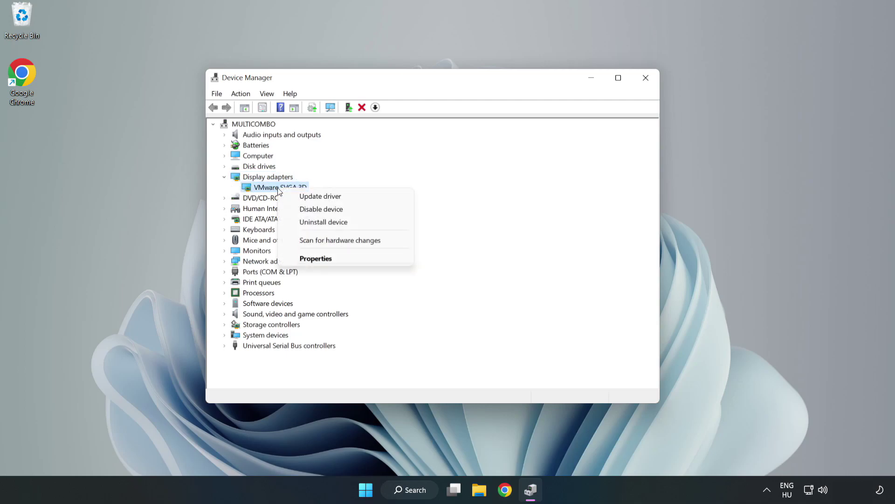
# Step: Update the VMware SVGA 3D driver via automatic search and dismiss the 'best driver installed' result
pyautogui.click(347, 201)
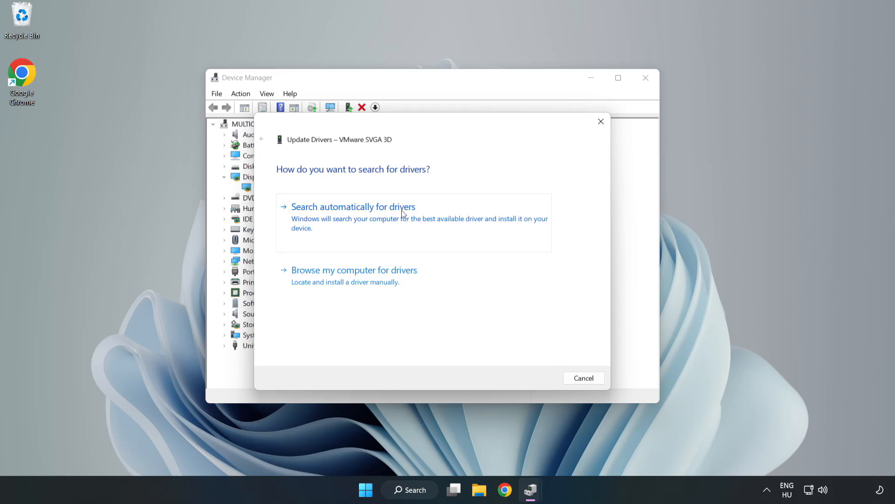
pyautogui.click(356, 219)
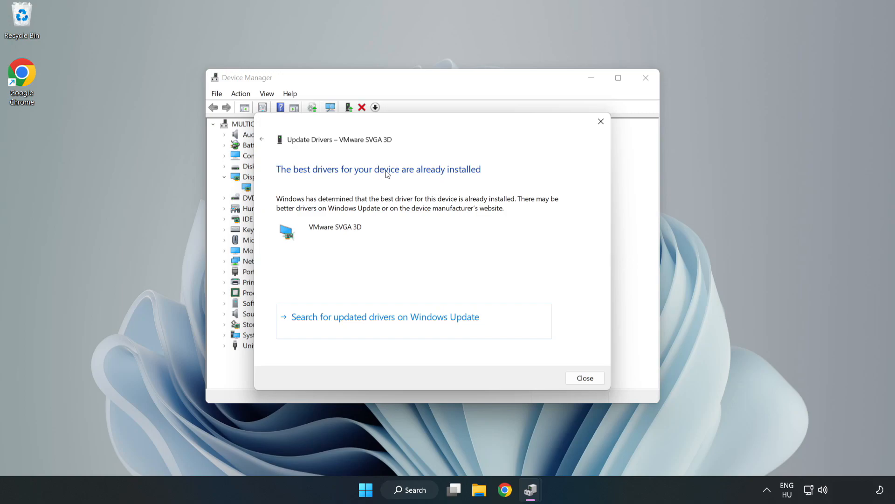
pyautogui.click(586, 379)
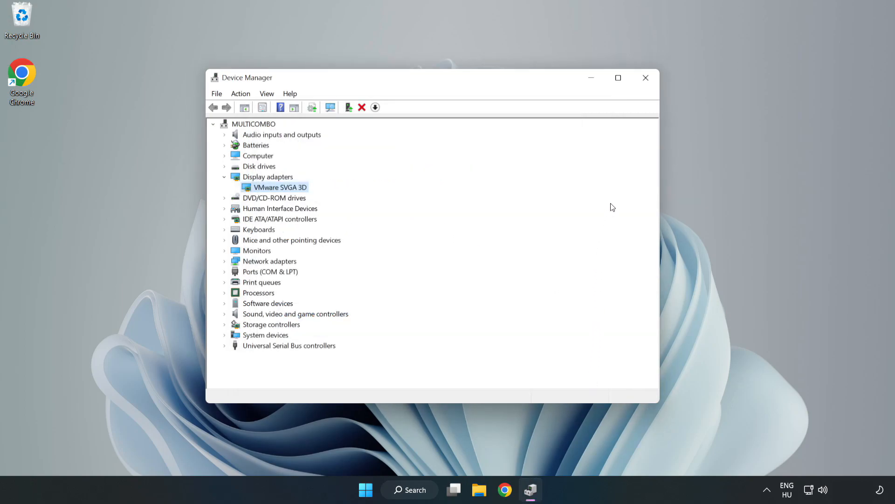
# Step: Close Device Manager and search Windows for 'updates'
pyautogui.click(647, 80)
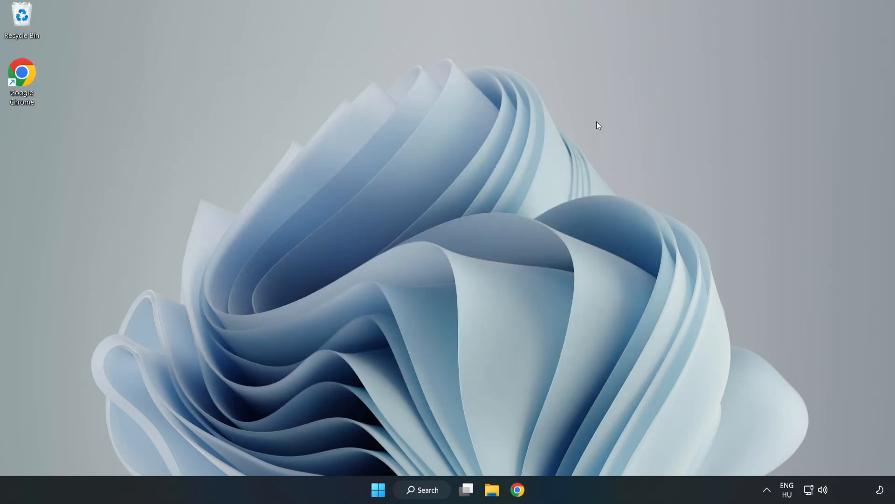
pyautogui.click(424, 492)
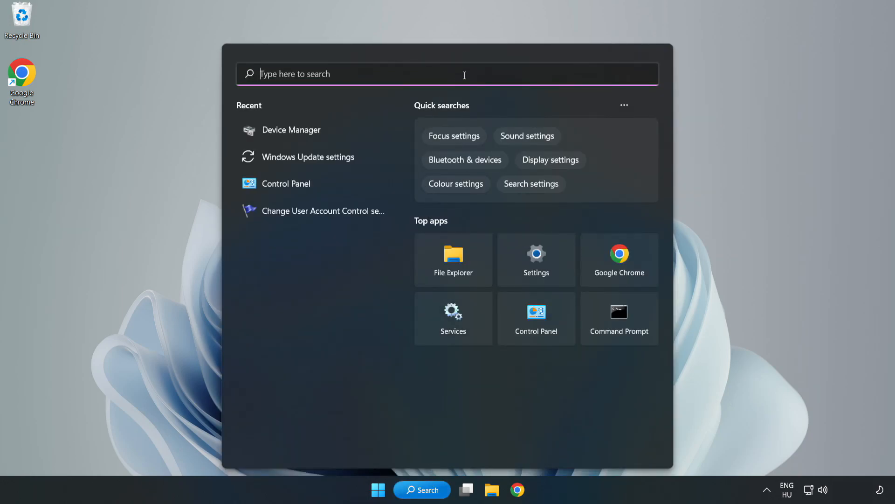
pyautogui.write('upda')
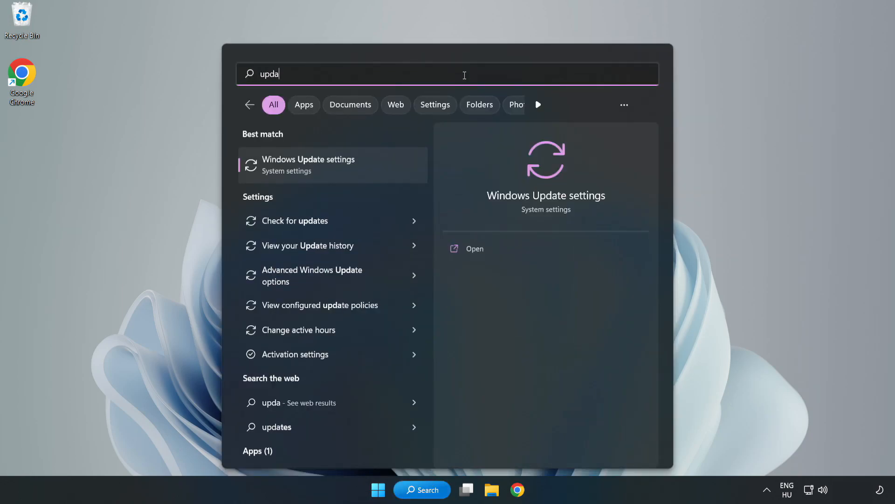
pyautogui.write('tes')
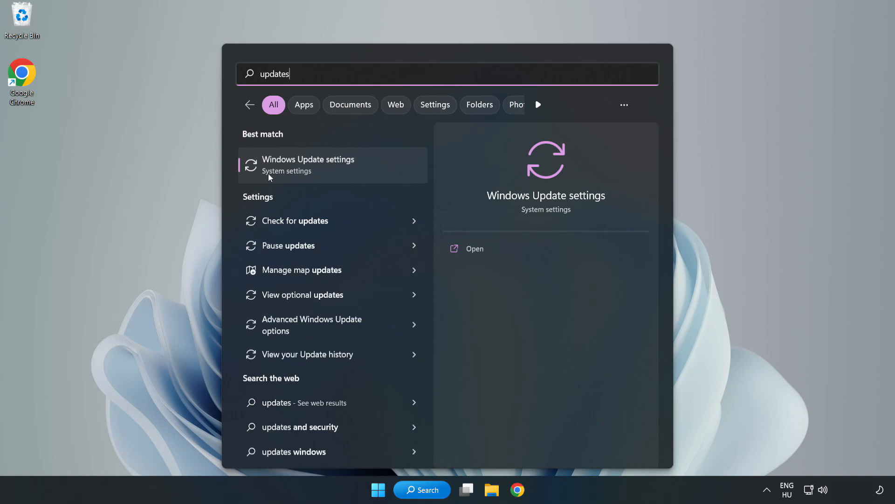
# Step: Run Check for updates in Windows Update settings until up to date, then close Settings
pyautogui.click(319, 166)
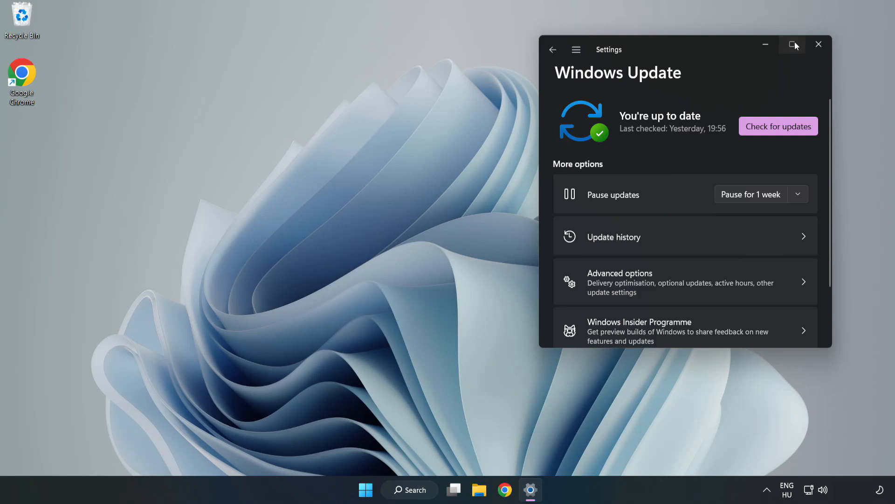
pyautogui.click(795, 42)
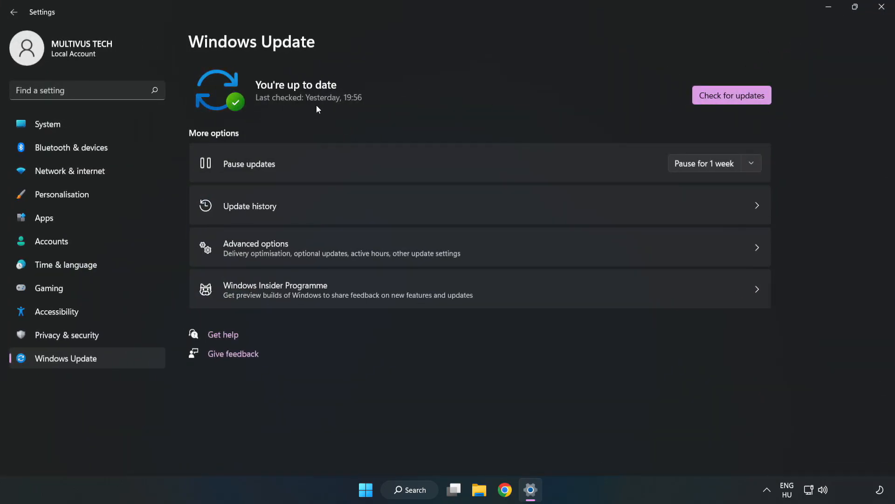
pyautogui.click(736, 97)
pyautogui.click(883, 11)
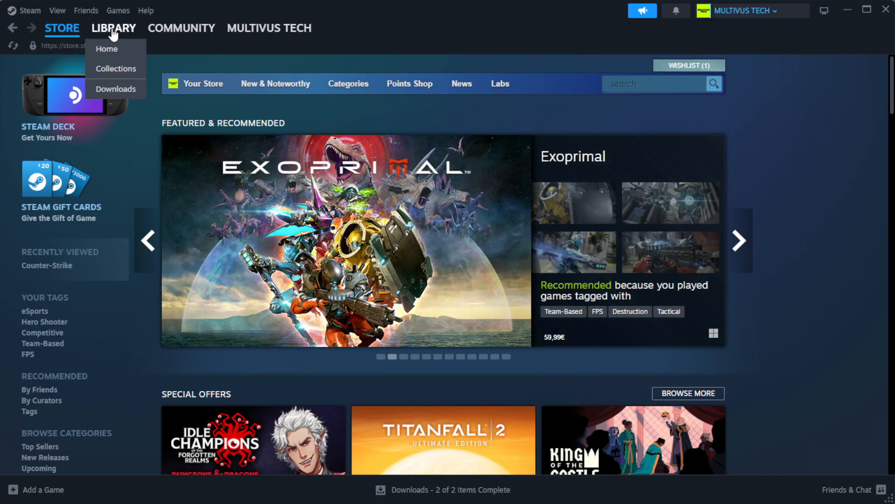
# Step: Switch Steam to the Library and bring up actions for the favorite game
pyautogui.click(130, 49)
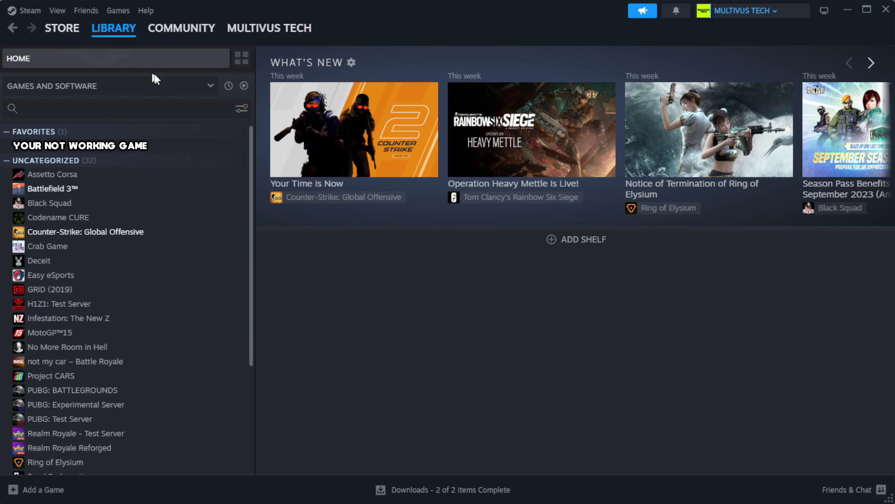
pyautogui.rightClick(221, 148)
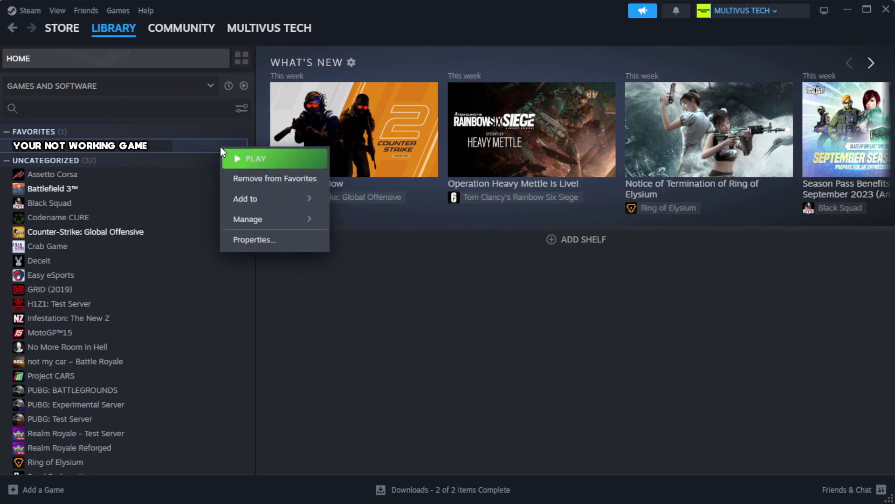
# Step: Verify integrity of the game's files from Properties > Installed Files (1039 files validated)
pyautogui.click(278, 242)
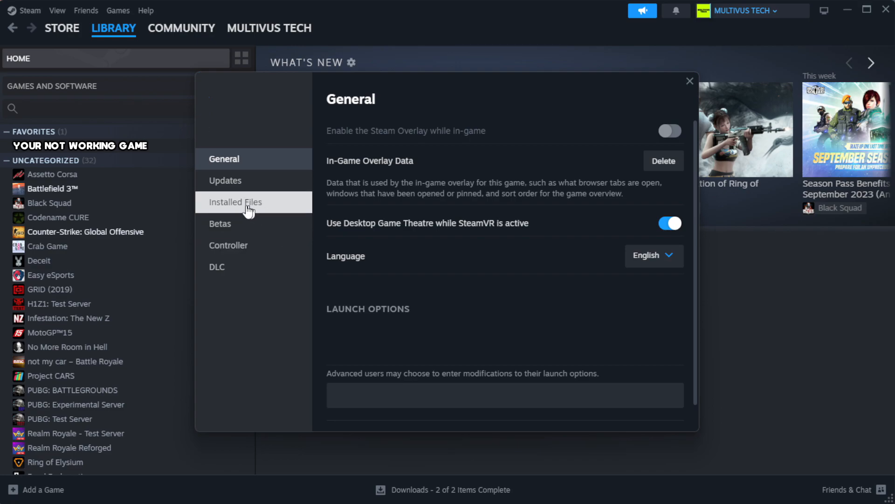
pyautogui.click(295, 212)
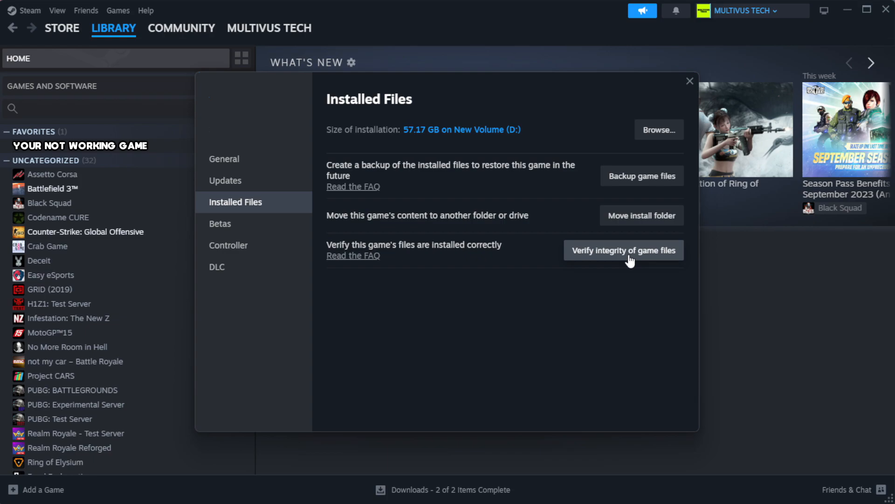
pyautogui.click(629, 254)
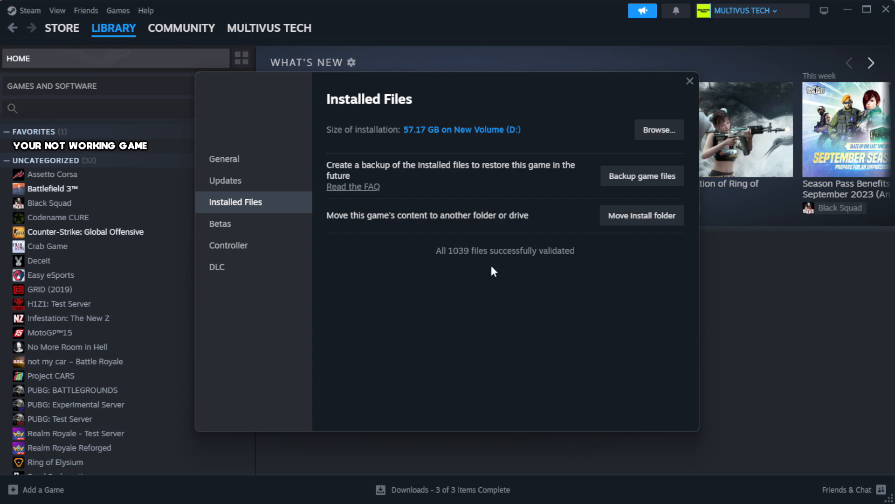
# Step: Browse the game's install folder and bring up actions for the YOUR NOT WORKING GAME shortcut
pyautogui.click(658, 135)
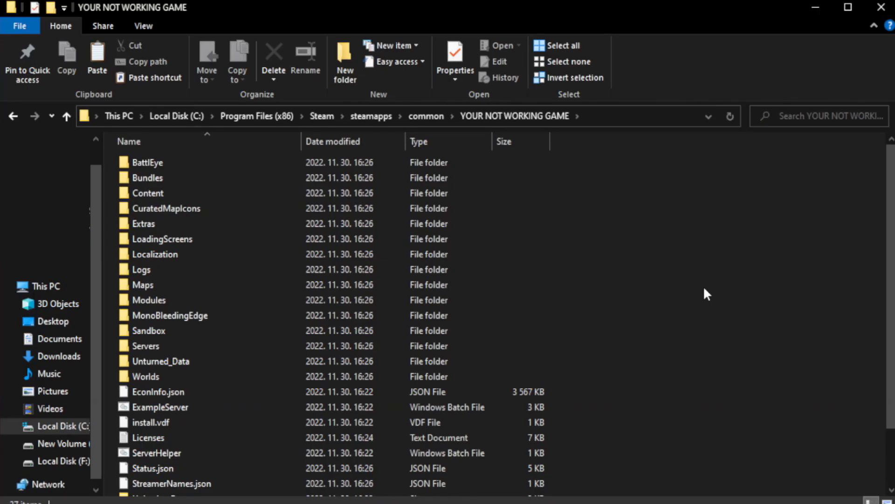
pyautogui.scroll(-2, 893, 334)
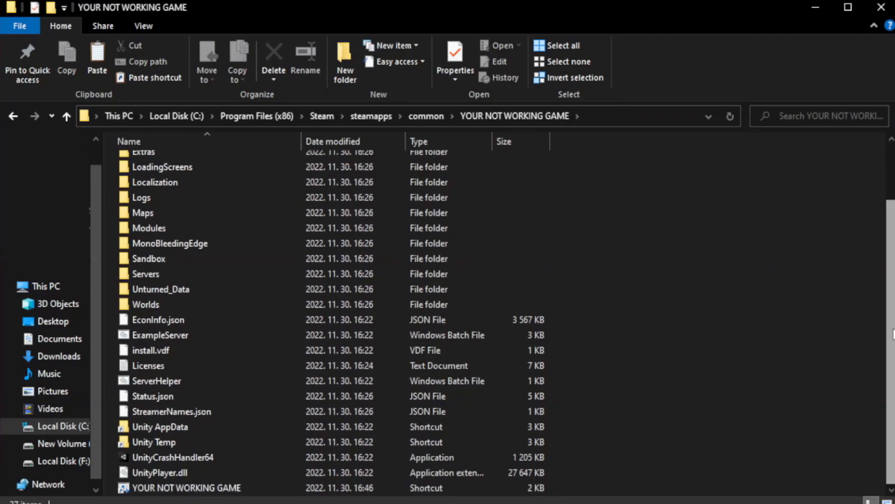
pyautogui.click(307, 490)
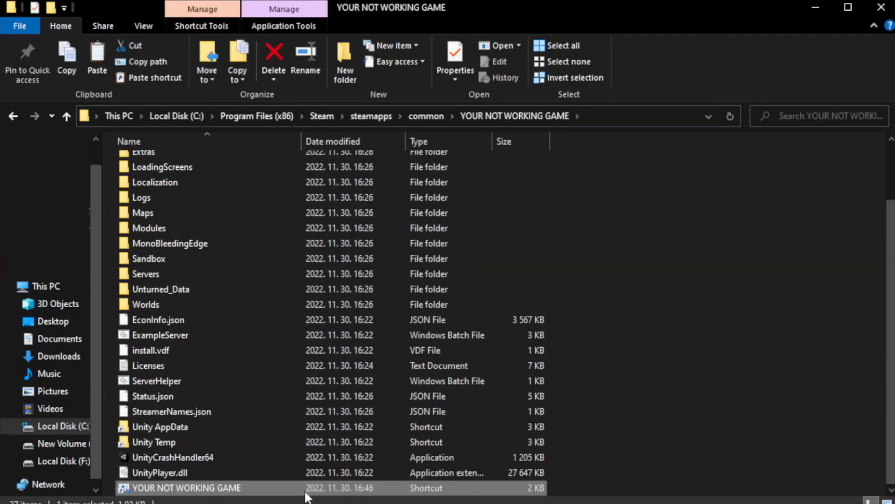
pyautogui.rightClick(299, 492)
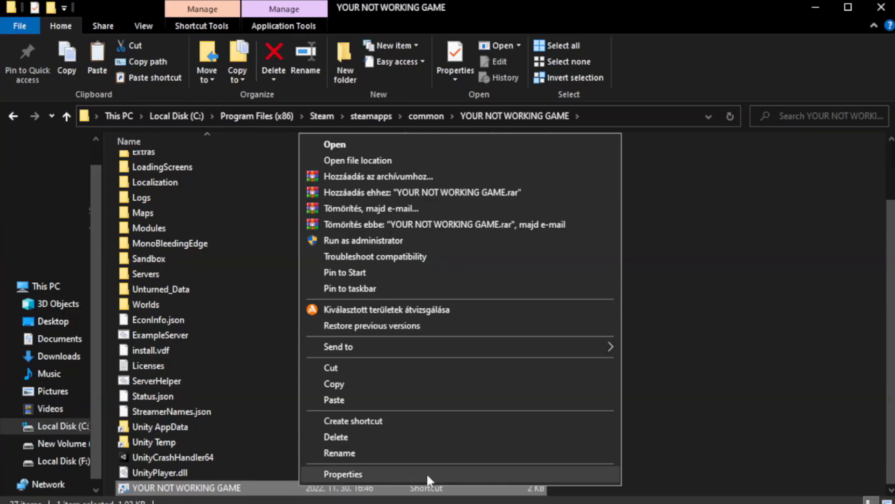
# Step: In the shortcut's Compatibility properties, enable compatibility mode for Windows 8
pyautogui.click(458, 476)
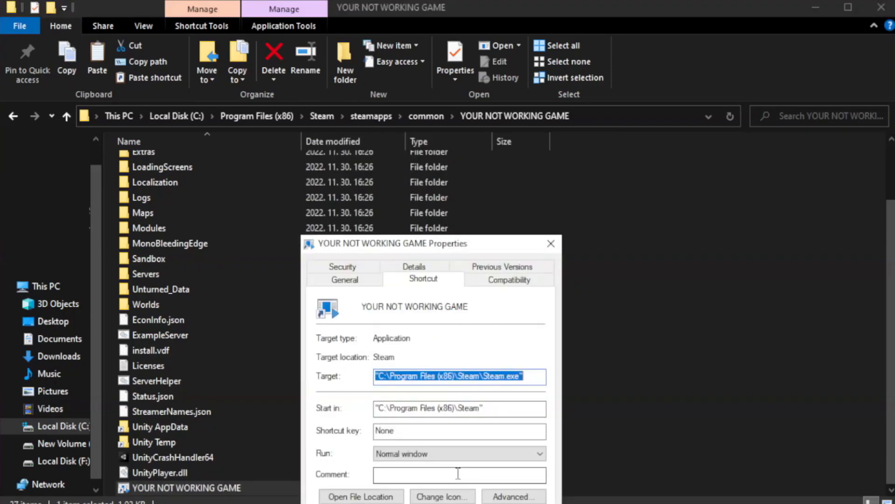
pyautogui.moveTo(450, 245); pyautogui.dragTo(450, 92)
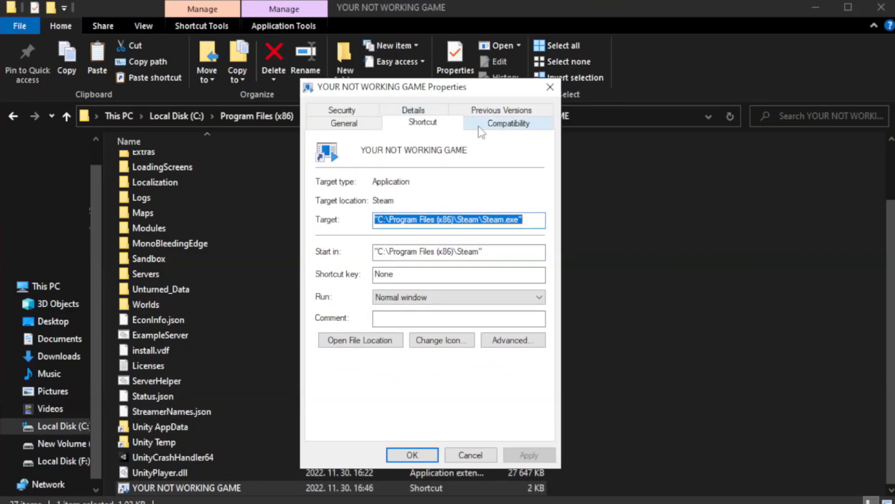
pyautogui.click(504, 128)
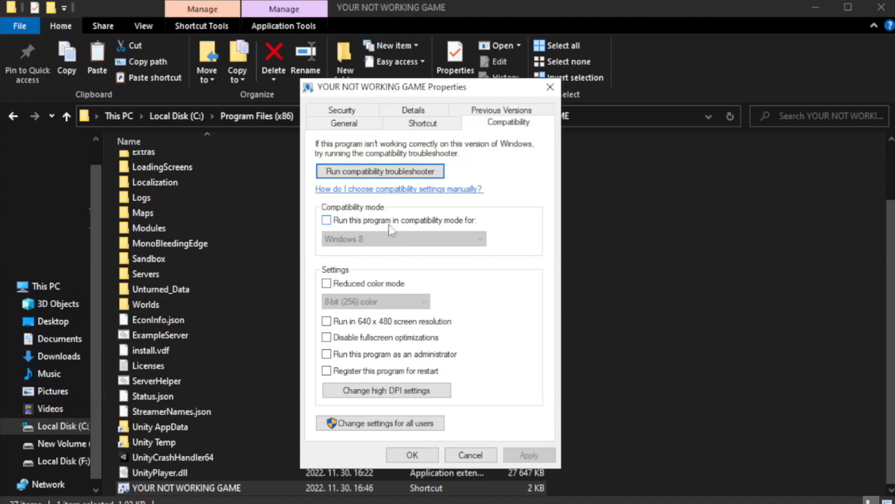
pyautogui.click(356, 223)
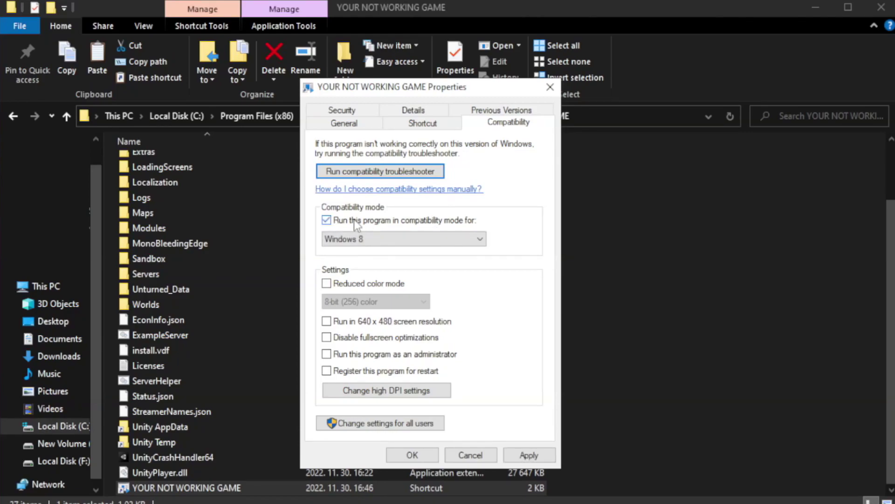
pyautogui.click(382, 238)
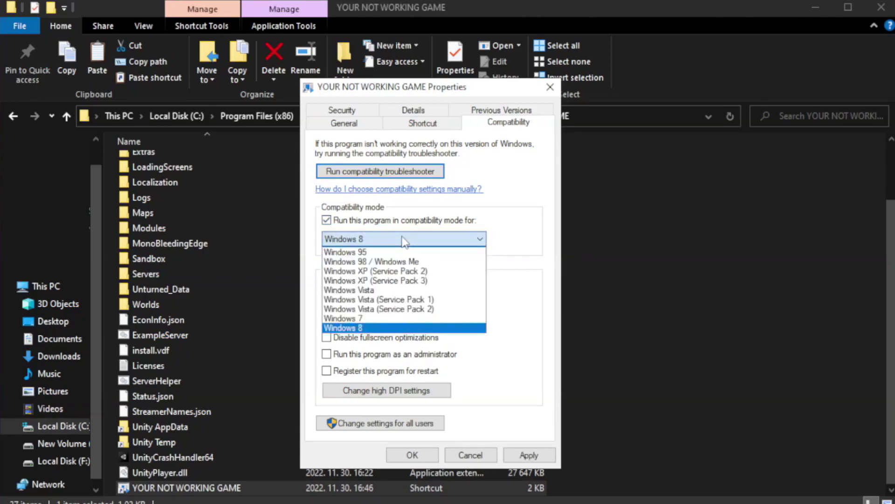
pyautogui.click(379, 328)
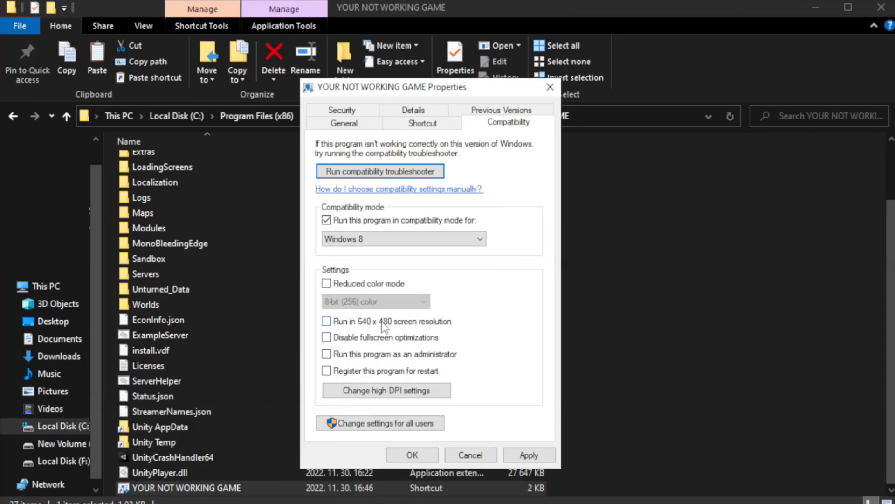
# Step: Disable fullscreen optimizations, set Run as administrator, and apply the changes
pyautogui.click(350, 342)
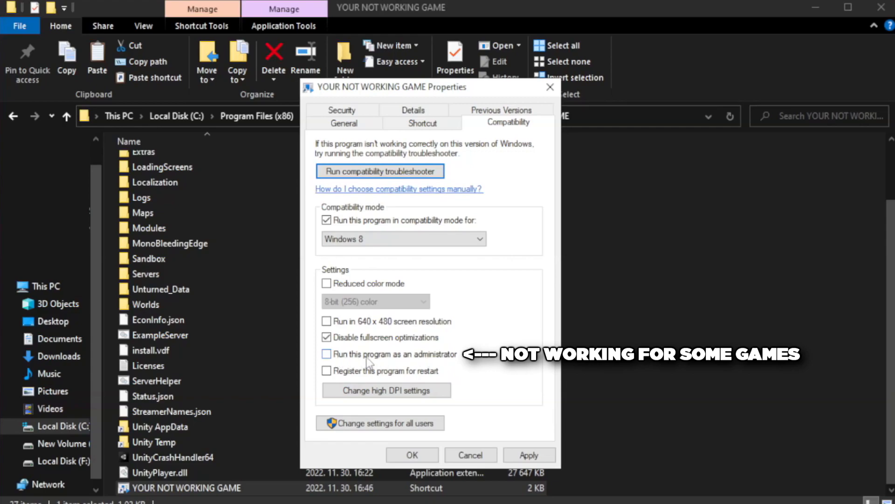
pyautogui.click(353, 360)
pyautogui.click(526, 459)
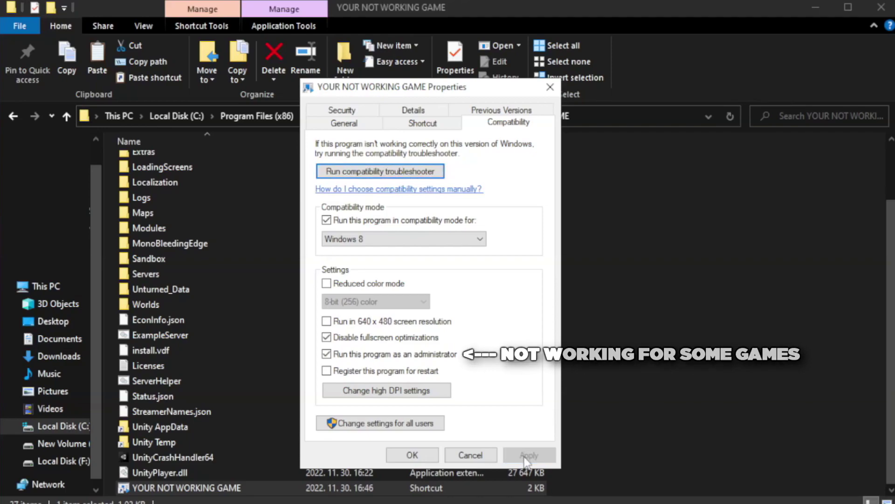
pyautogui.click(412, 456)
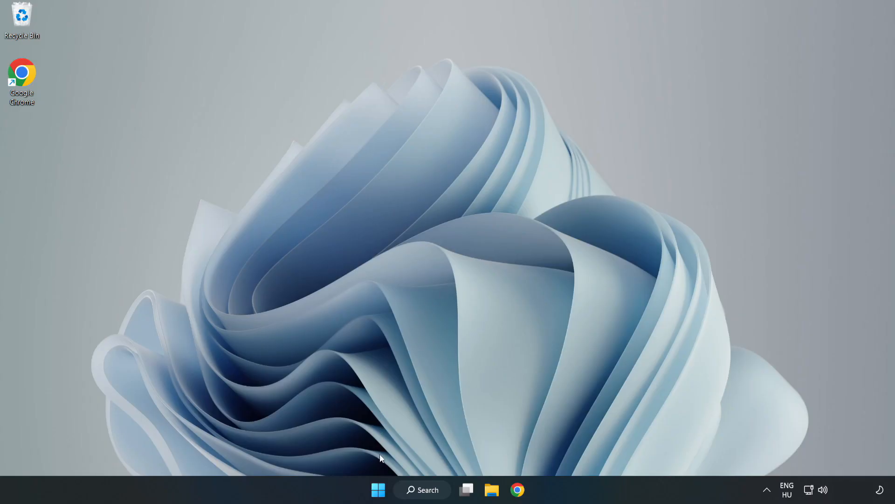
# Step: Launch Task Manager from the Start right-click menu and show the Startup apps list
pyautogui.rightClick(379, 492)
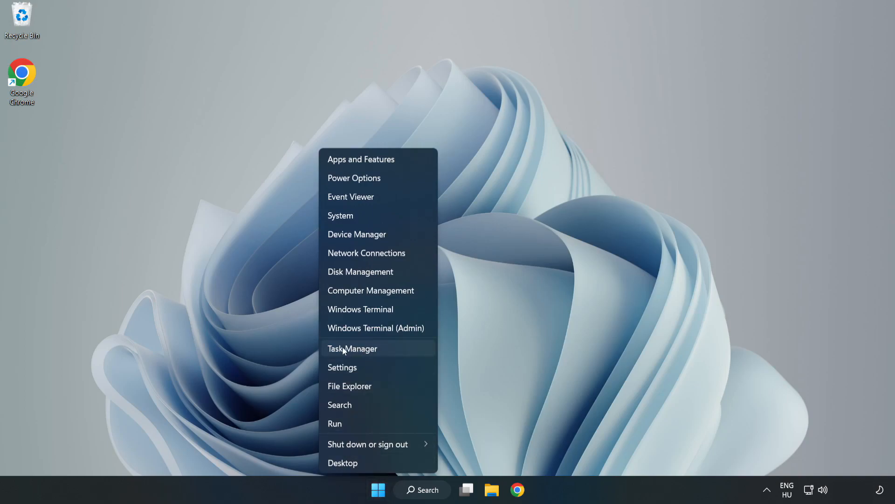
pyautogui.click(377, 349)
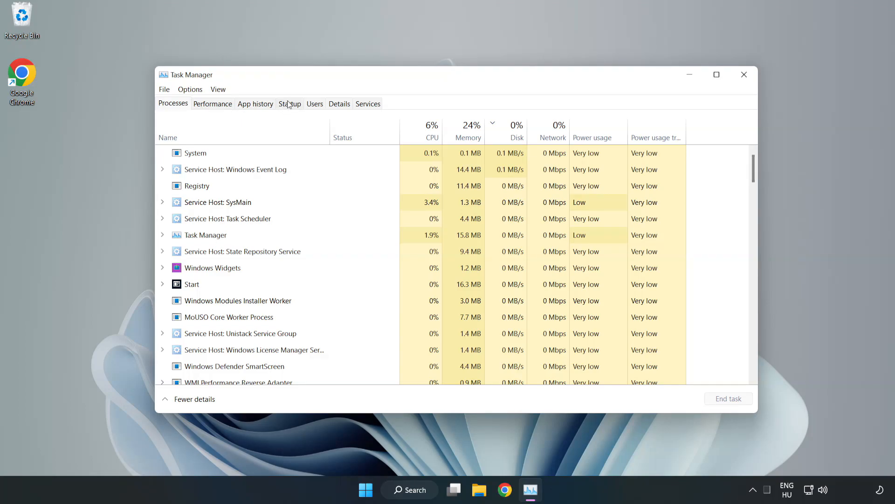
pyautogui.click(292, 106)
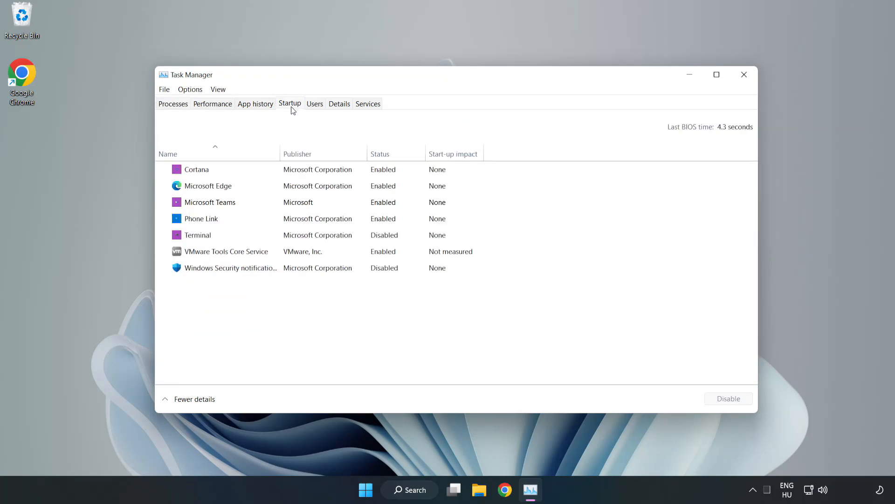
# Step: Disable Cortana, Microsoft Edge, Microsoft Teams and Phone Link at startup, then close Task Manager
pyautogui.click(308, 176)
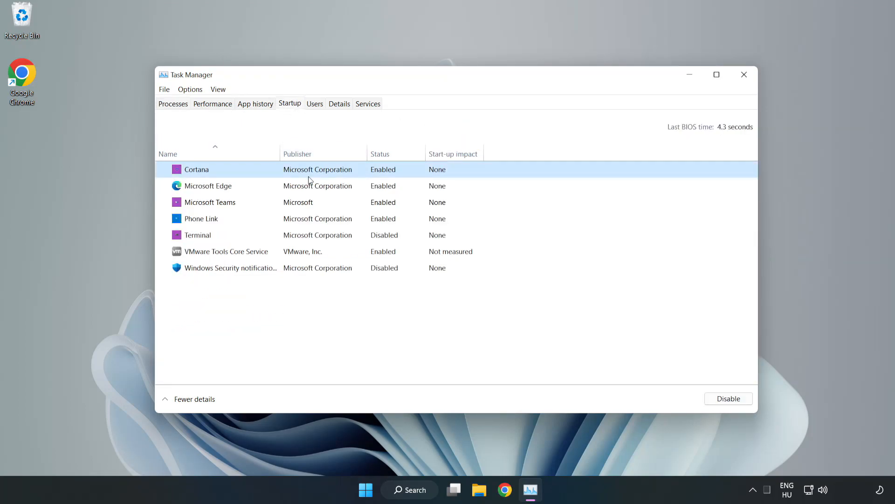
pyautogui.click(725, 400)
pyautogui.click(386, 183)
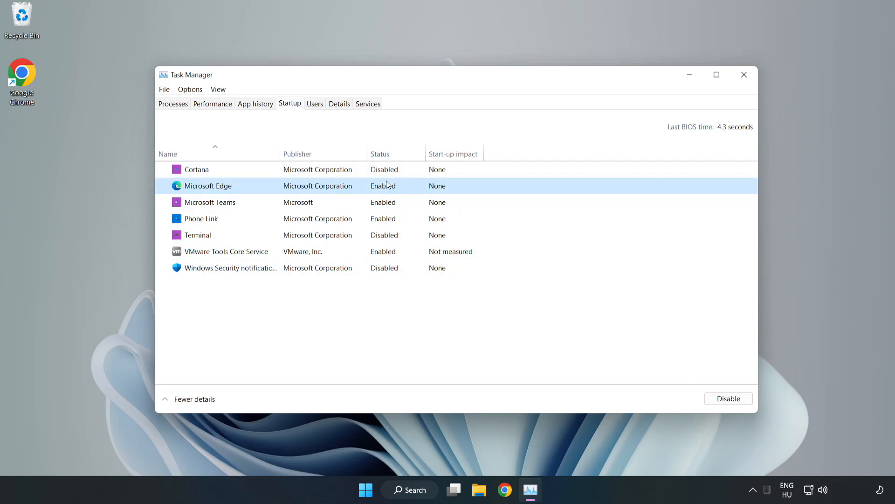
pyautogui.click(728, 399)
pyautogui.click(312, 205)
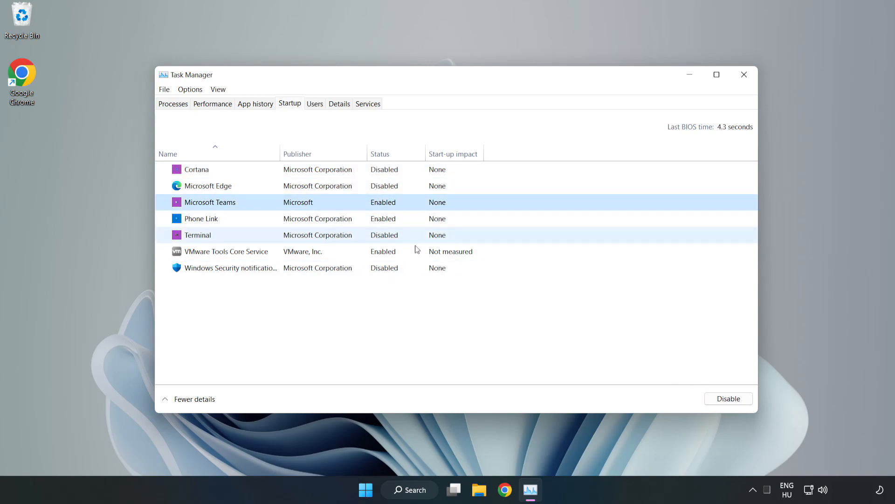
pyautogui.click(728, 399)
pyautogui.click(298, 223)
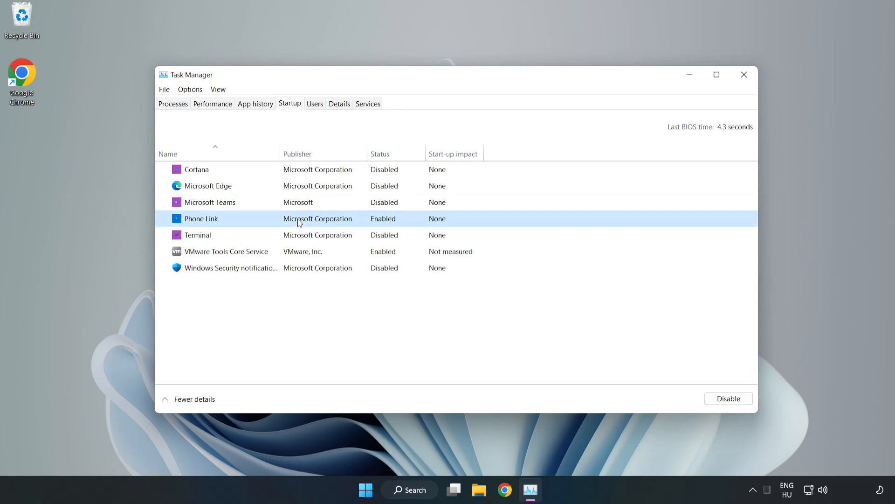
pyautogui.click(712, 400)
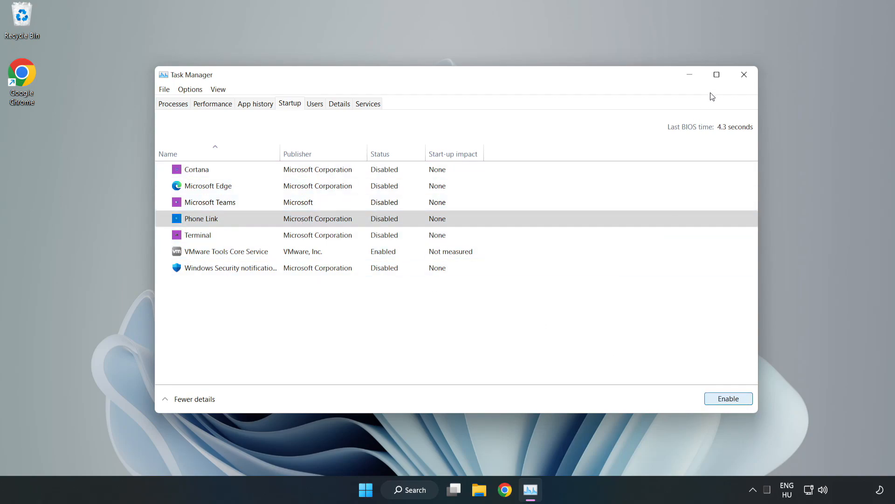
pyautogui.click(746, 75)
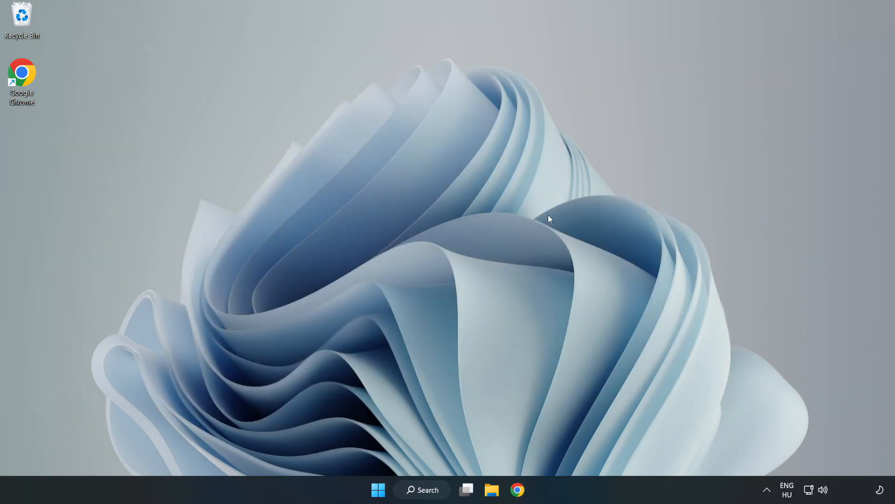
# Step: Download dxwebsetup.exe from the DirectX page in Chrome and launch it from the download bar
pyautogui.click(517, 490)
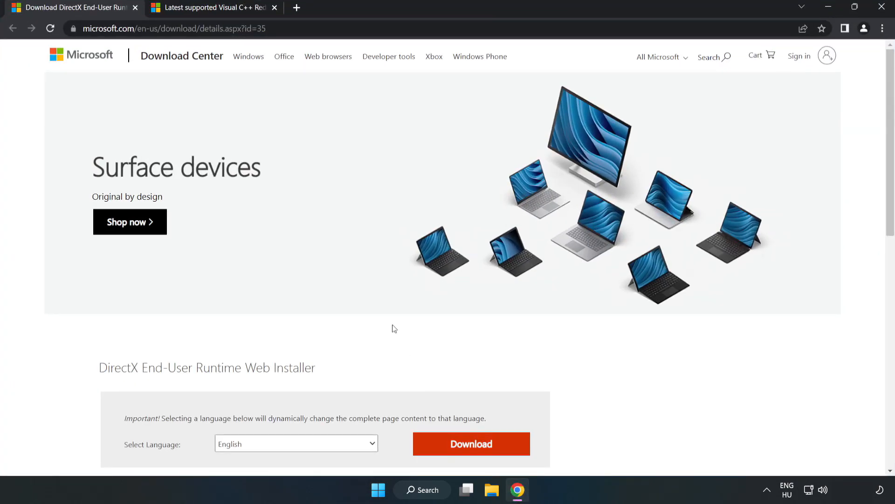
pyautogui.click(287, 29)
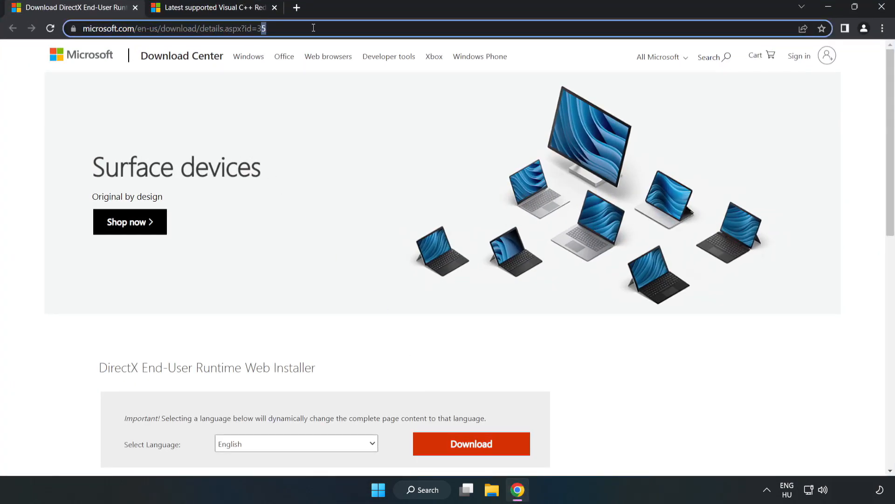
pyautogui.click(37, 107)
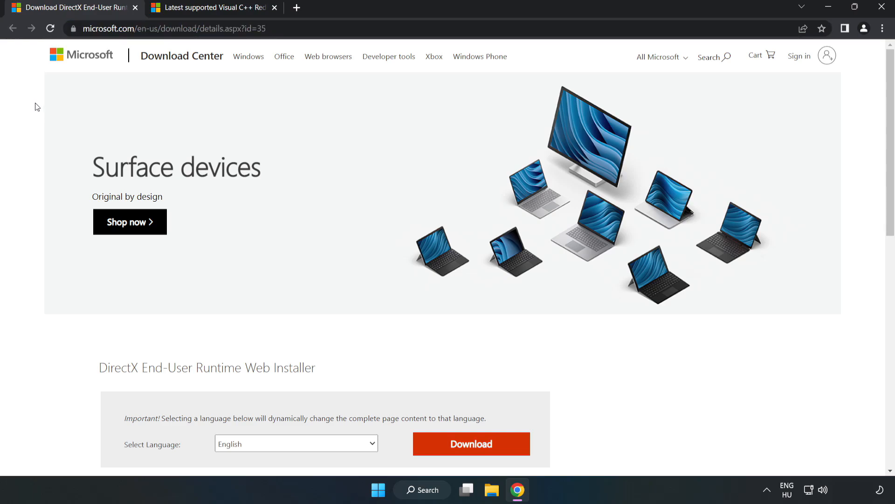
pyautogui.scroll(-2, 37, 107)
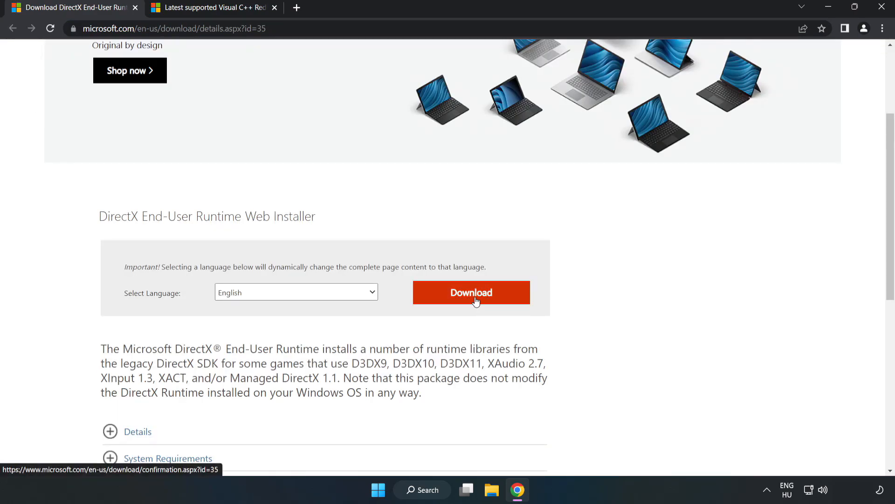
pyautogui.click(475, 299)
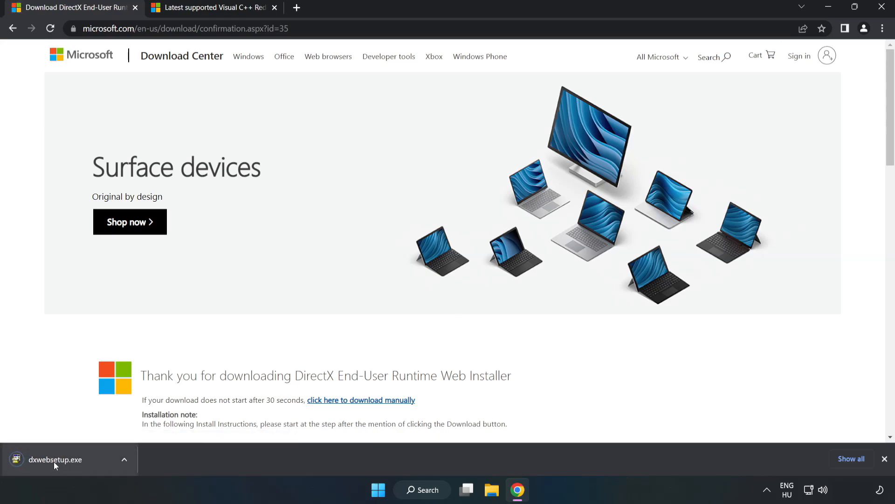
pyautogui.click(65, 460)
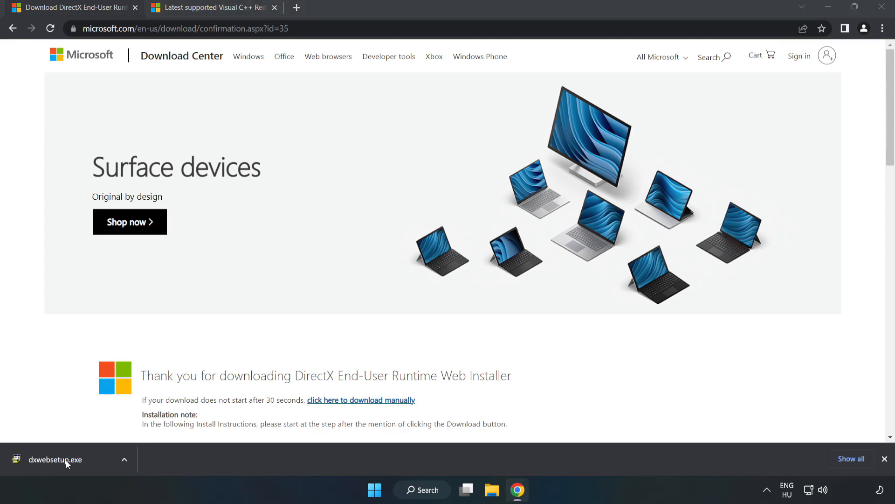
# Step: Accept the DirectX licence, decline the Bing Bar, let setup report DirectX already installed, and finish
pyautogui.moveTo(203, 73); pyautogui.dragTo(435, 151)
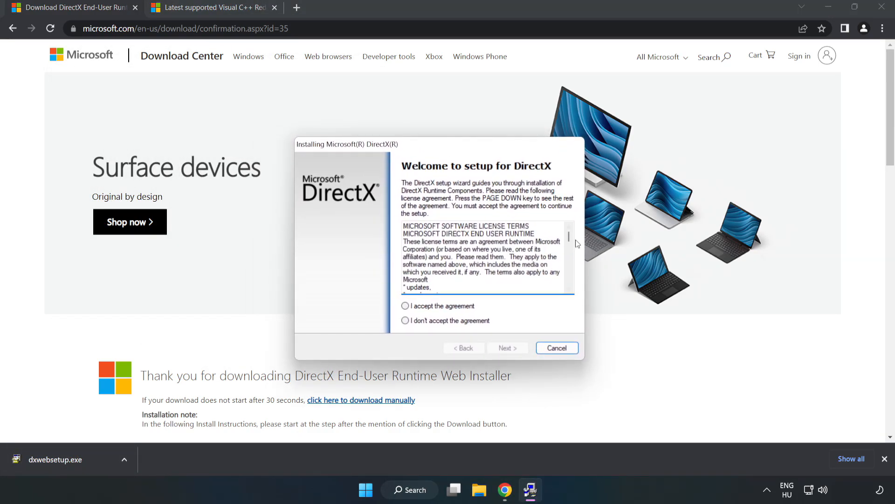
pyautogui.moveTo(569, 238); pyautogui.dragTo(563, 288)
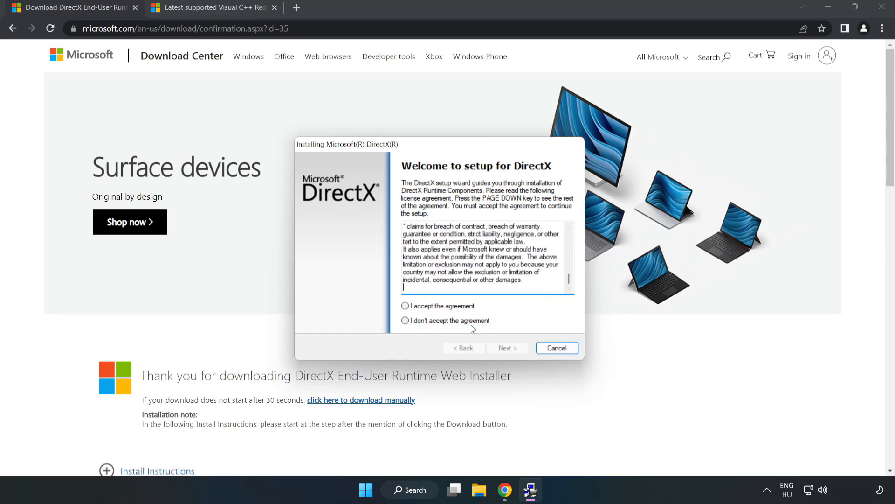
pyautogui.click(405, 307)
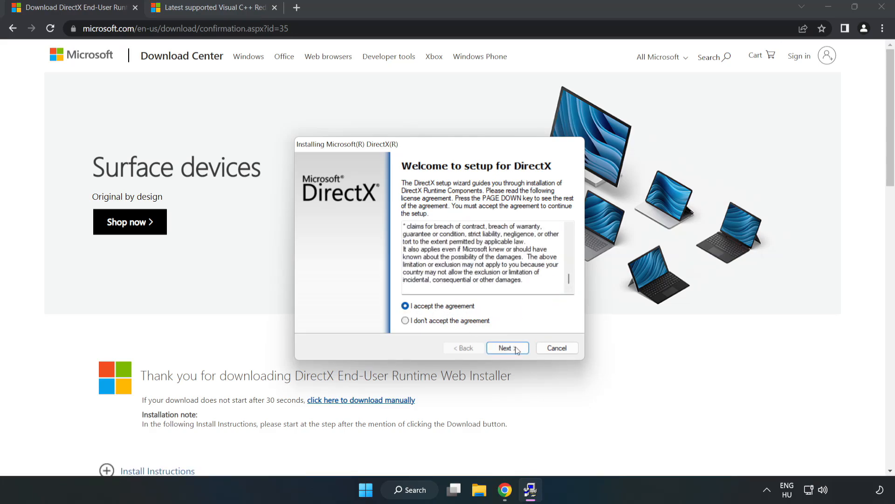
pyautogui.click(512, 350)
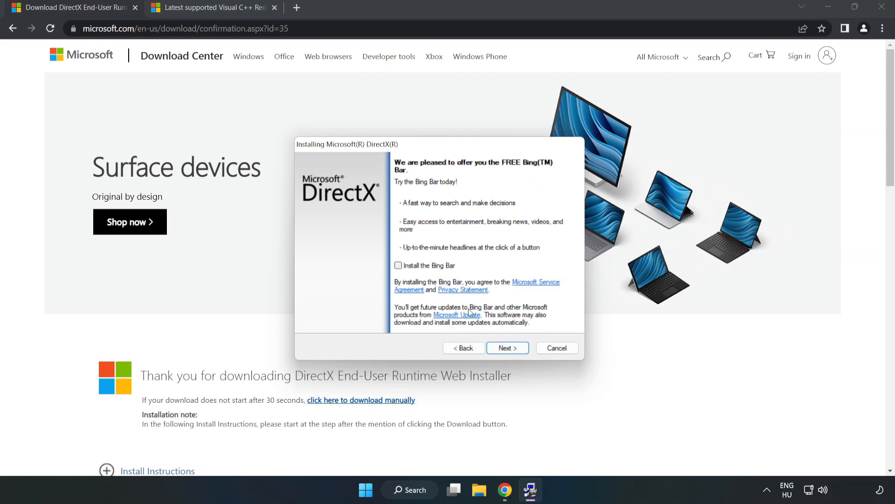
pyautogui.click(514, 348)
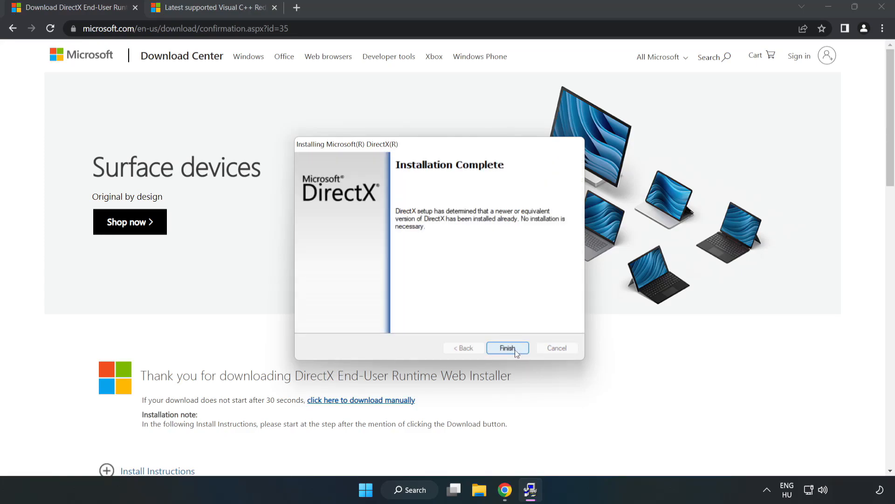
pyautogui.click(513, 350)
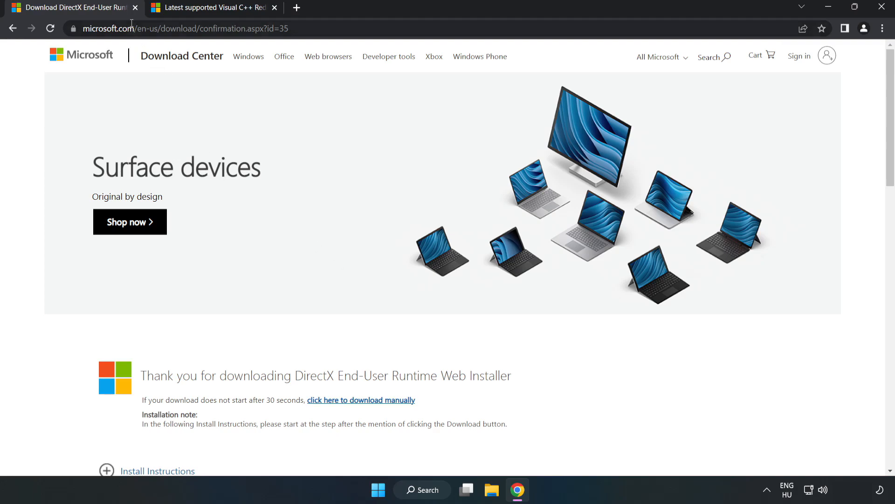
# Step: Close the DirectX tab and return to the Visual Studio 2015–2022 redistributable section
pyautogui.click(136, 7)
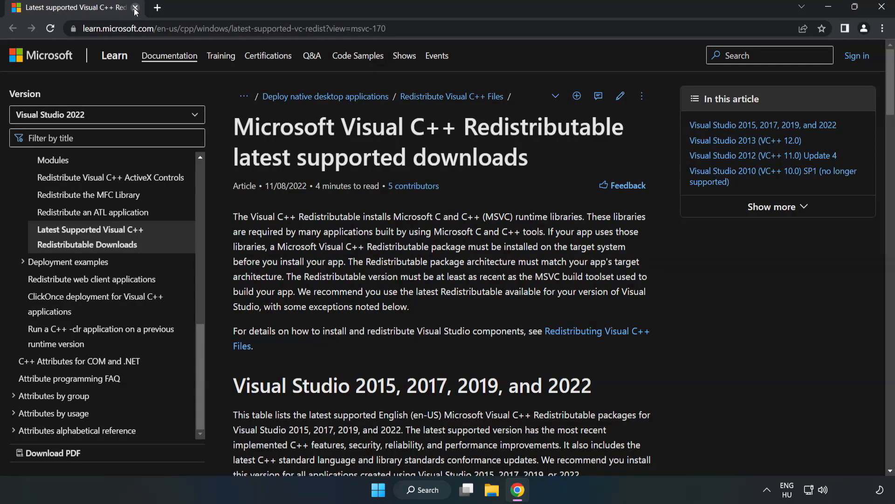
pyautogui.moveTo(433, 28); pyautogui.dragTo(308, 28)
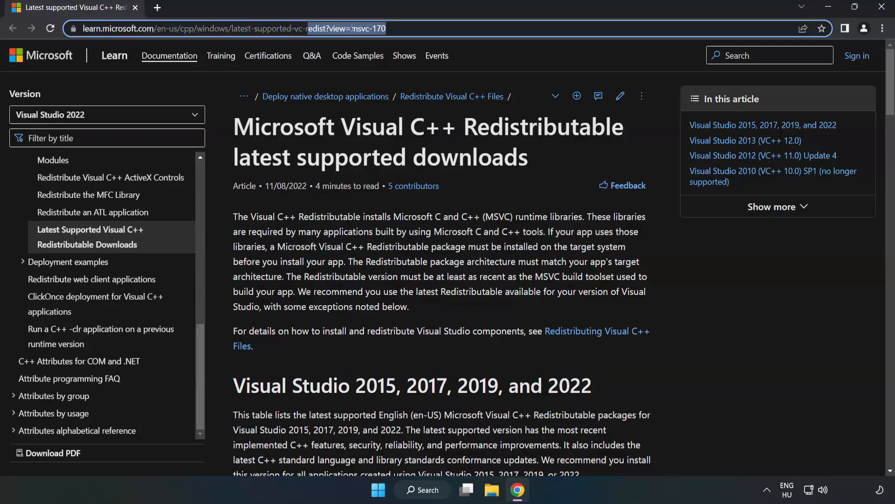
pyautogui.click(420, 28)
pyautogui.click(357, 166)
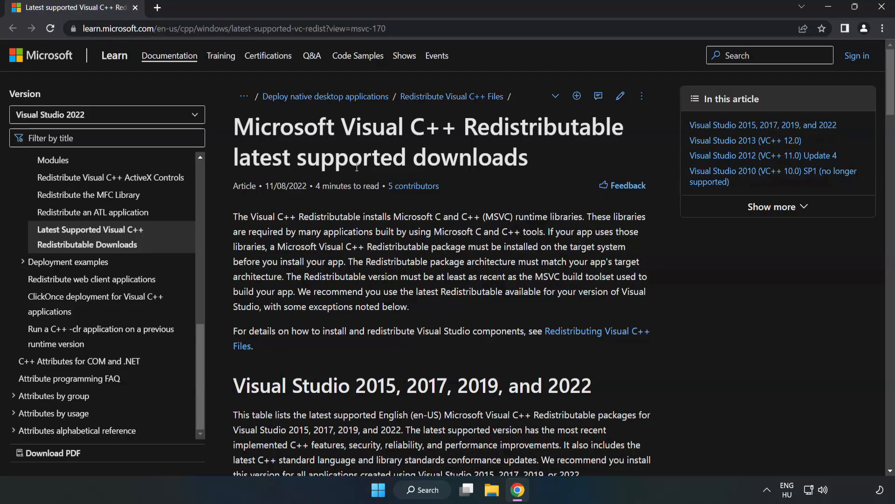
pyautogui.scroll(-3, 358, 168)
pyautogui.scroll(-2, 358, 172)
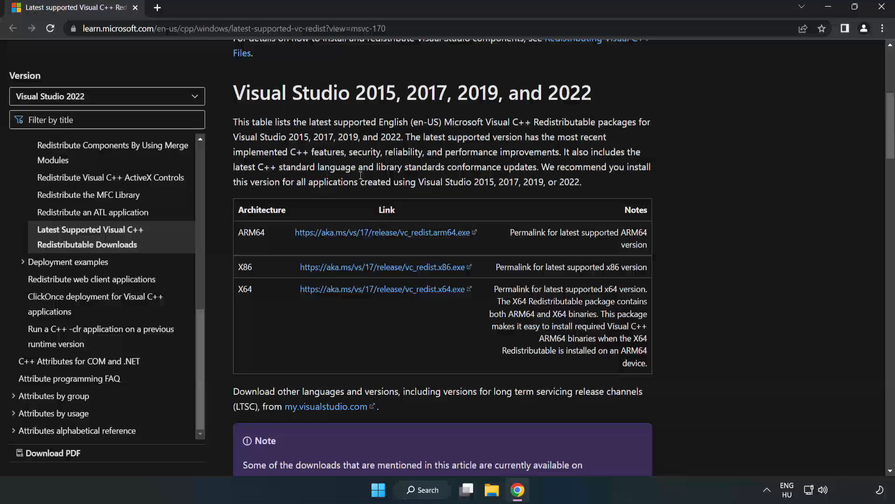
pyautogui.scroll(-1, 359, 175)
pyautogui.scroll(1, 353, 182)
pyautogui.moveTo(233, 93); pyautogui.dragTo(592, 92)
pyautogui.click(568, 112)
# Step: Download the ARM64, x86 and x64 Visual C++ redistributables and launch the ARM64 installer
pyautogui.click(361, 235)
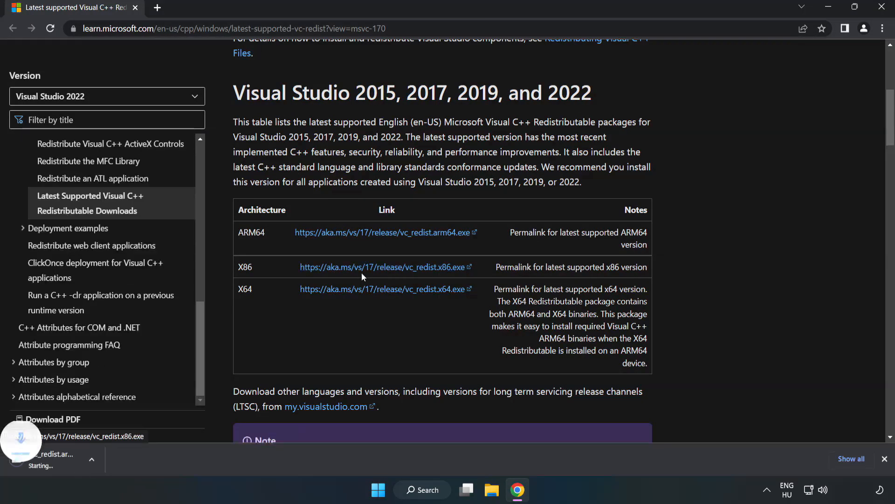
pyautogui.click(363, 272)
pyautogui.click(375, 290)
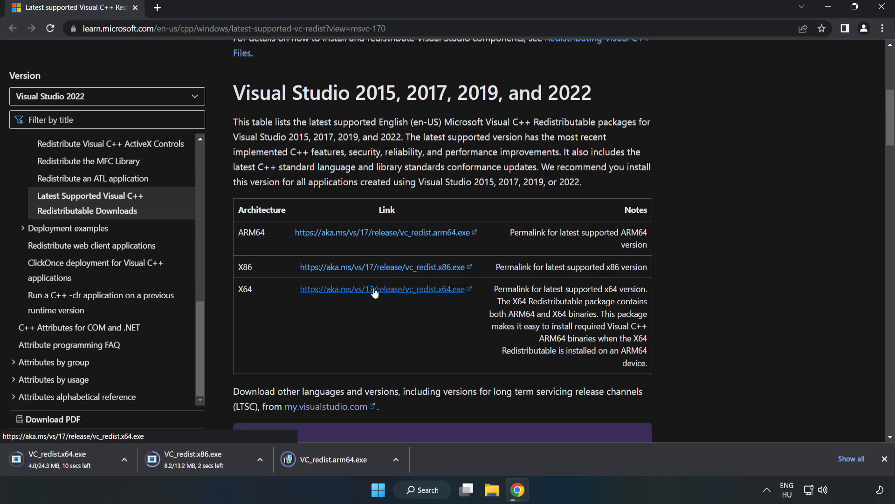
pyautogui.click(342, 459)
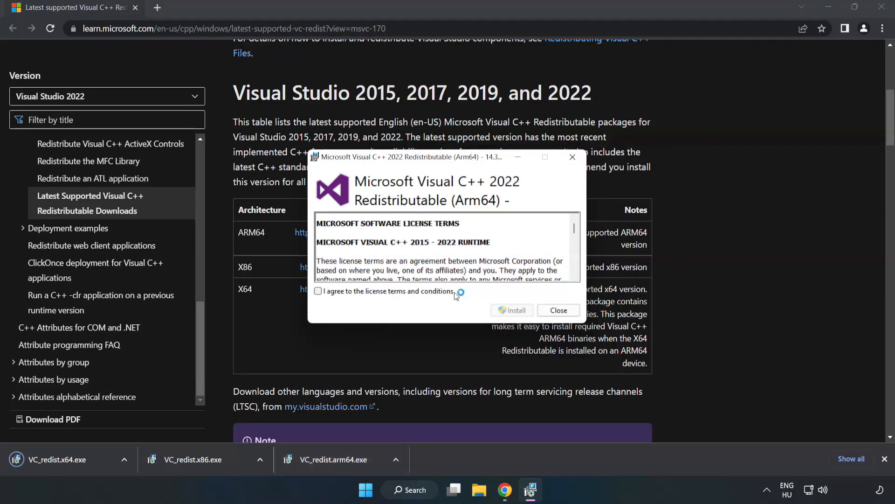
pyautogui.moveTo(575, 227); pyautogui.dragTo(574, 272)
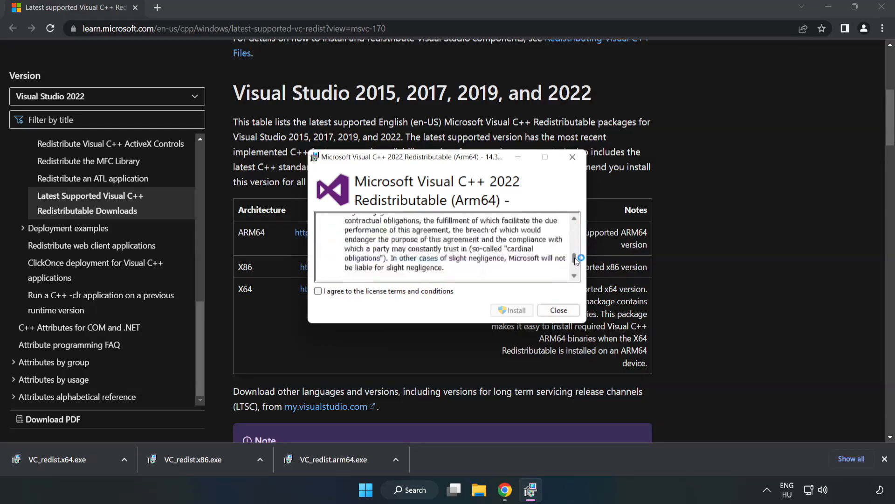
# Step: Attempt the ARM64 install, dismiss its unsupported-processor failure, and launch VC_redist.x86.exe
pyautogui.click(318, 291)
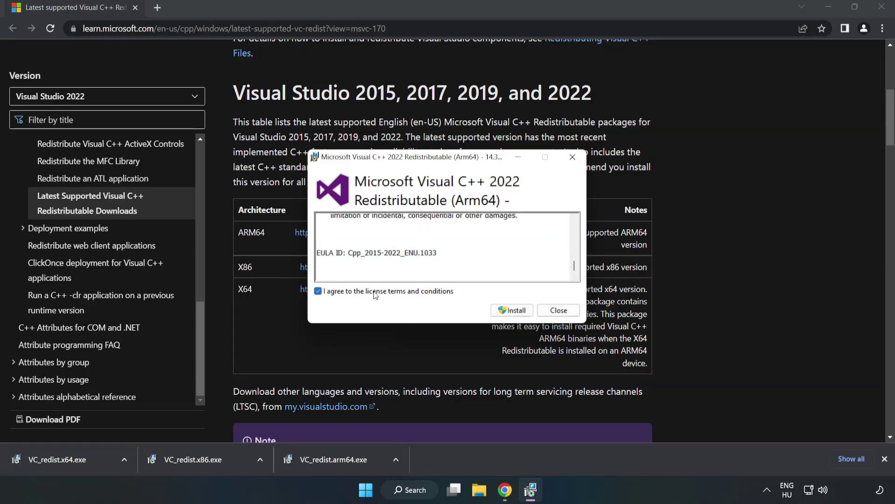
pyautogui.click(513, 311)
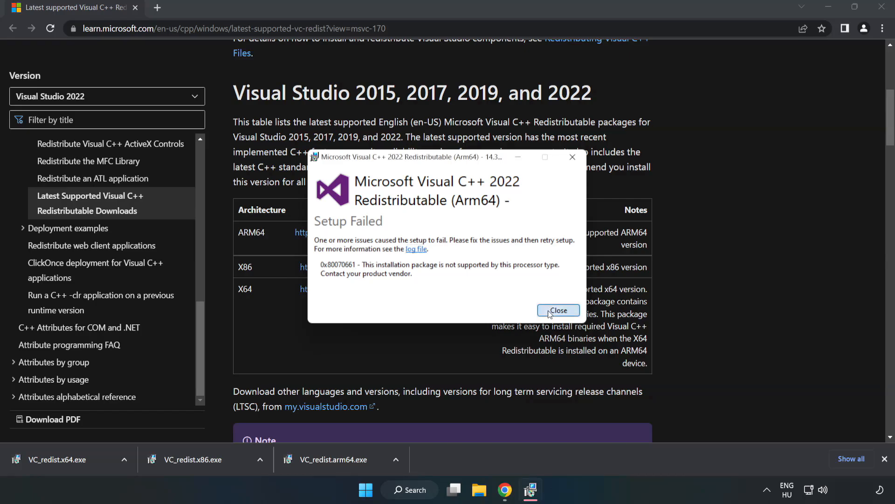
pyautogui.click(558, 310)
pyautogui.click(198, 457)
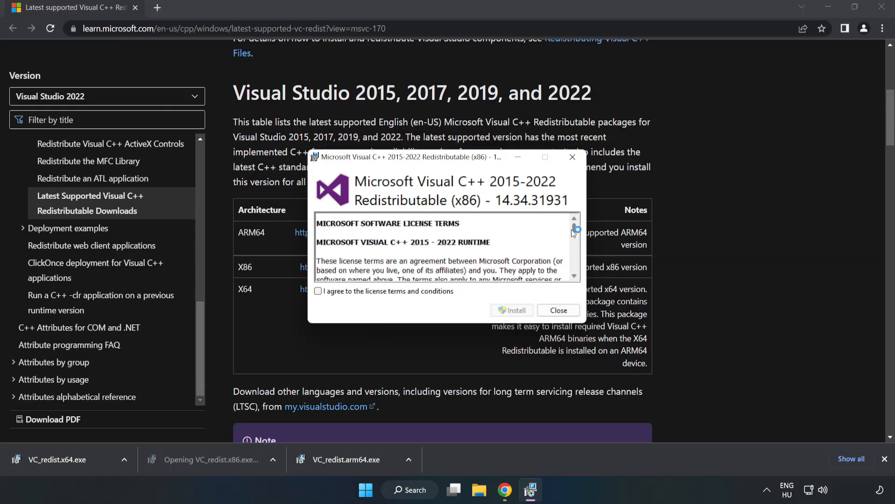
pyautogui.moveTo(574, 229); pyautogui.dragTo(574, 276)
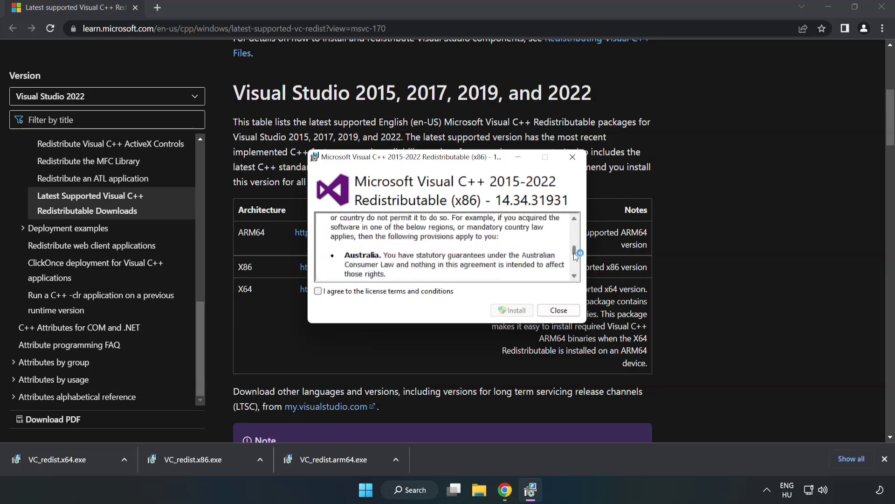
# Step: Agree to the x86 licence, install the 2015–2022 redistributable 14.34.31931 successfully, and close setup
pyautogui.click(319, 292)
pyautogui.click(507, 311)
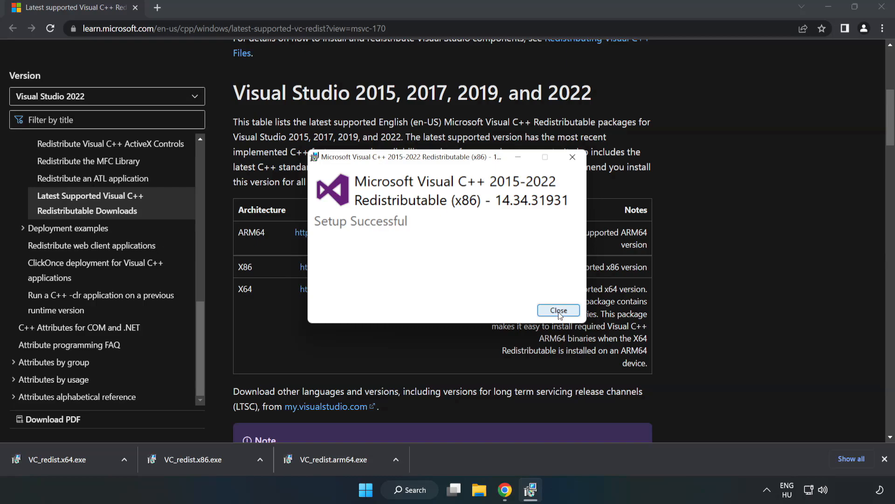
pyautogui.click(559, 311)
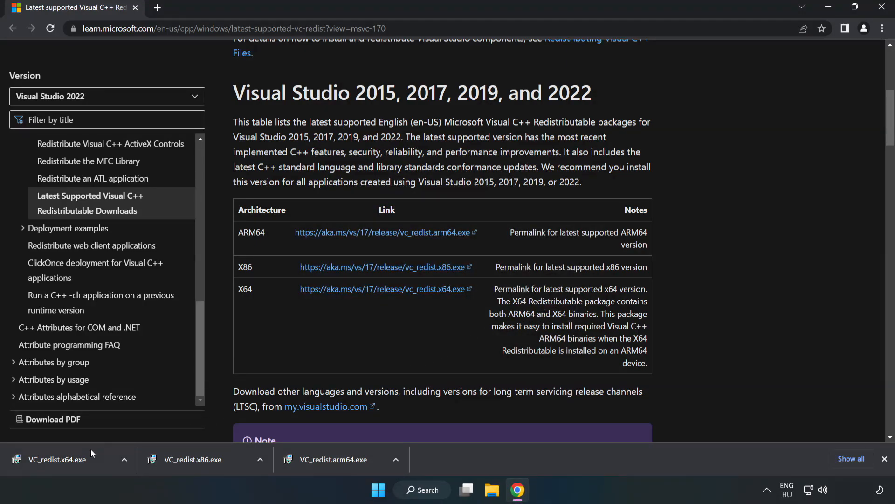
# Step: Install VC_redist.x64.exe successfully, close its setup, then close Chrome to the desktop
pyautogui.click(49, 456)
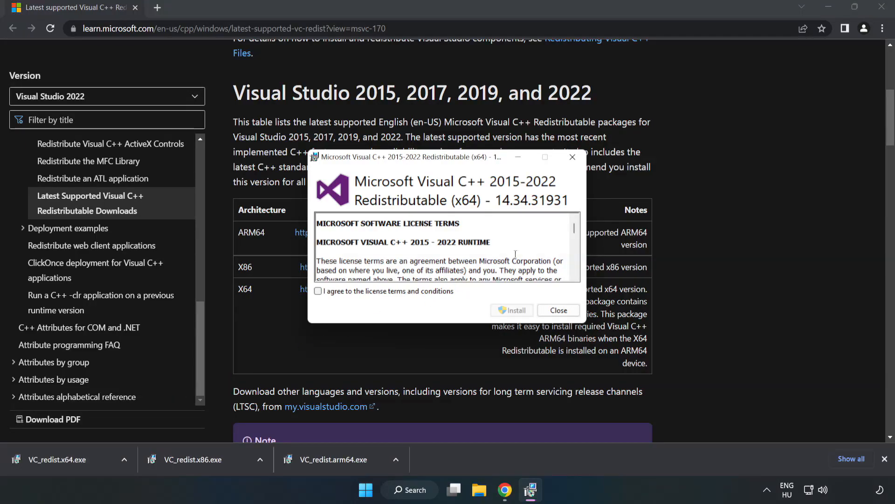
pyautogui.moveTo(574, 231); pyautogui.dragTo(576, 273)
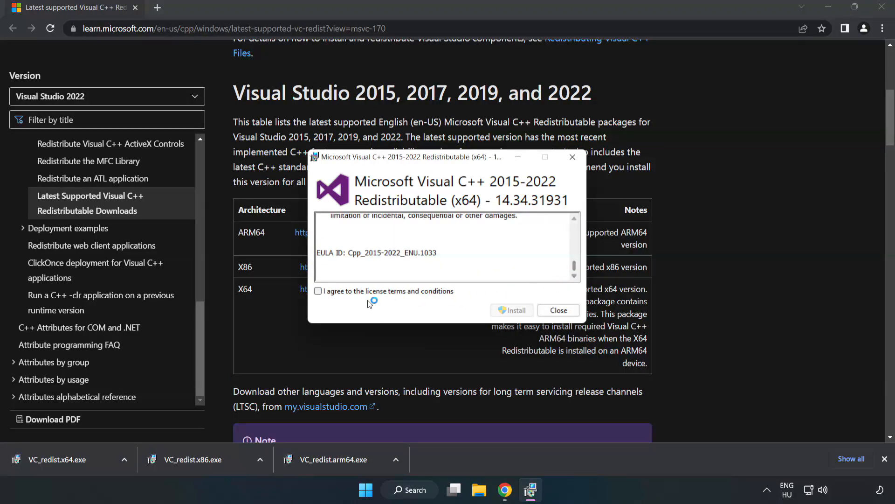
pyautogui.click(318, 290)
pyautogui.click(509, 310)
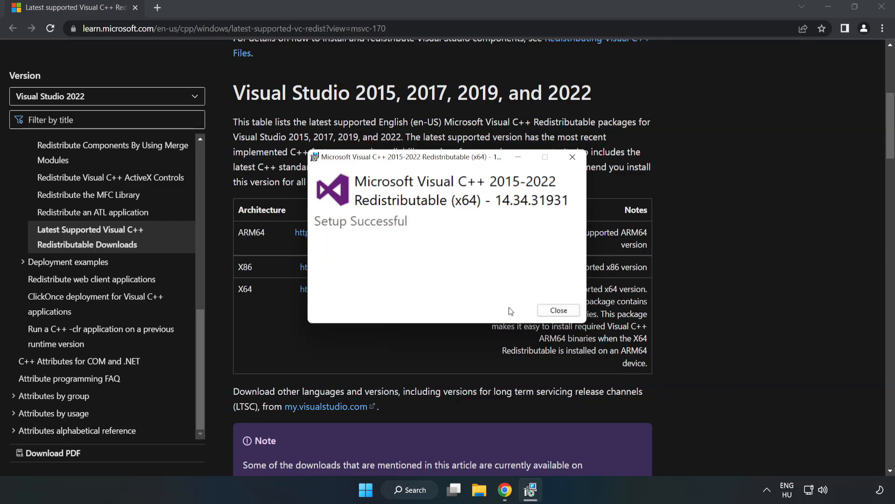
pyautogui.click(559, 311)
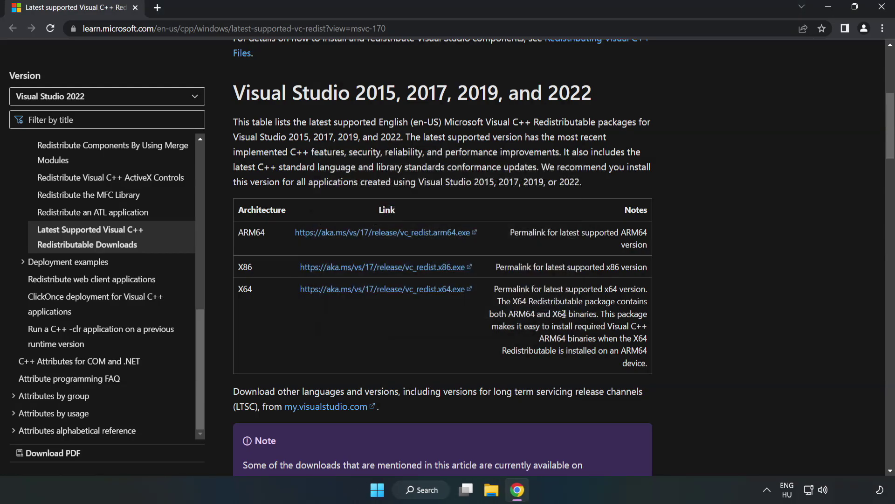
pyautogui.click(883, 8)
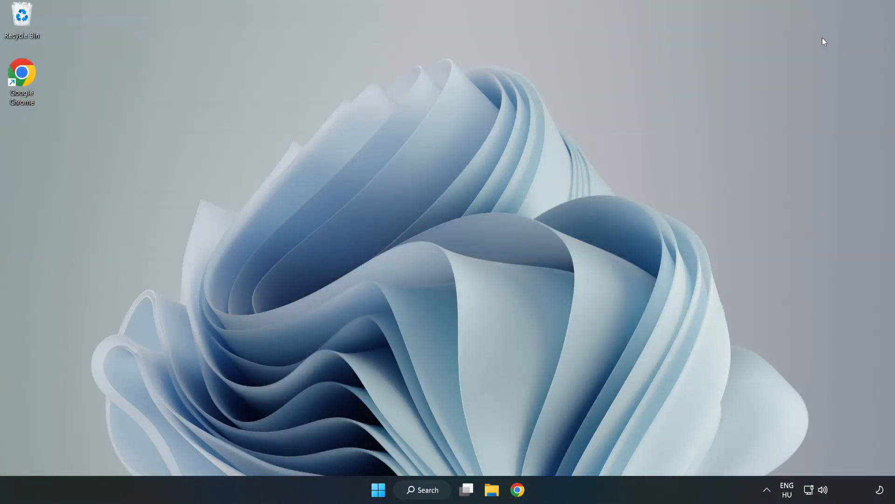
# Step: Search 'cmd' and run Command Prompt as administrator
pyautogui.click(434, 492)
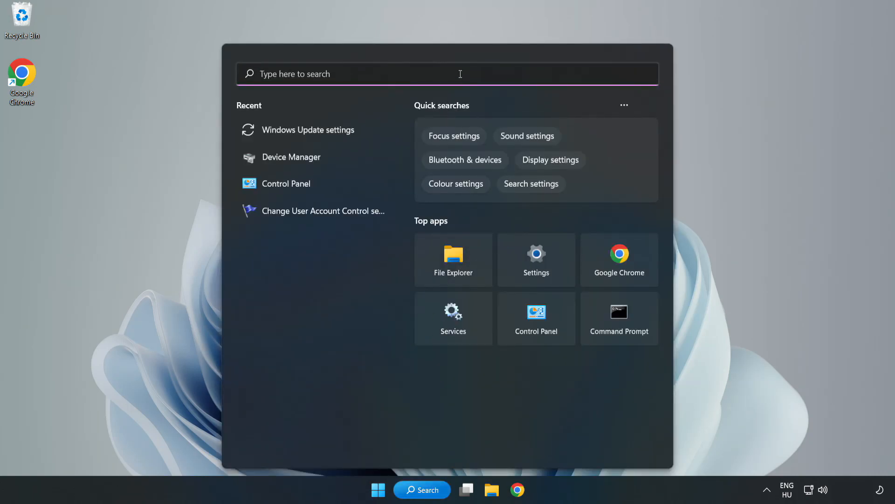
pyautogui.write('cmd')
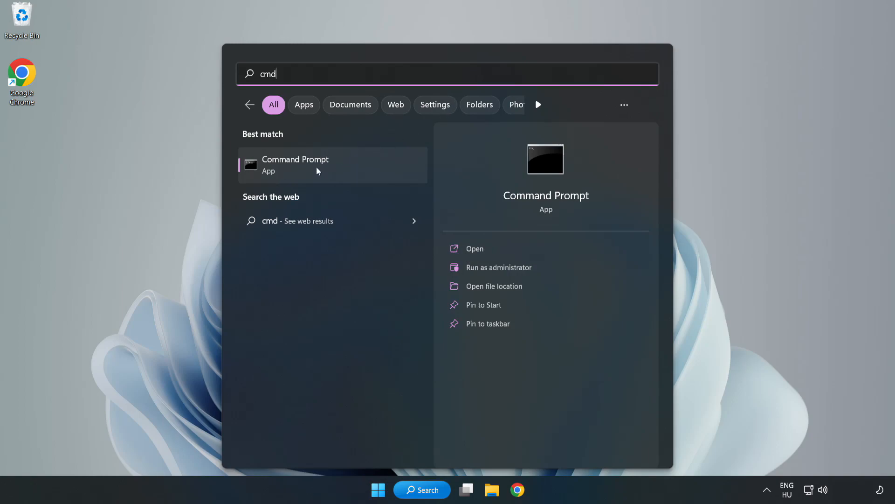
pyautogui.rightClick(351, 169)
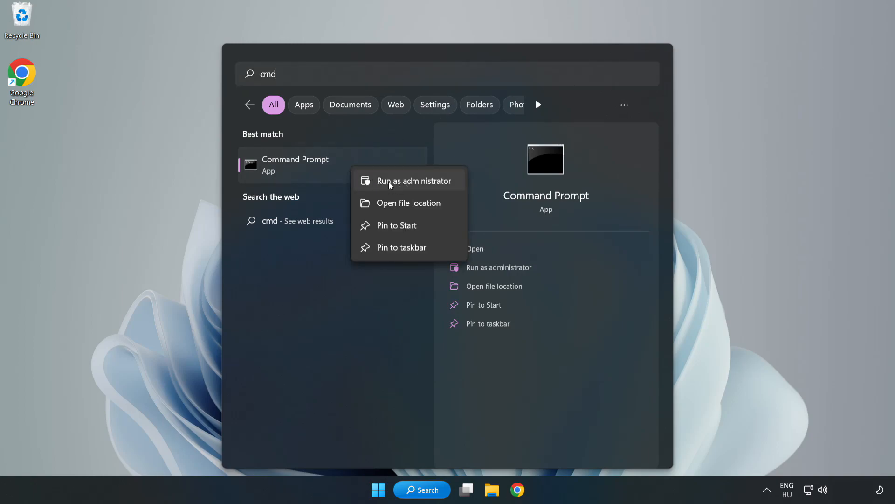
pyautogui.click(387, 182)
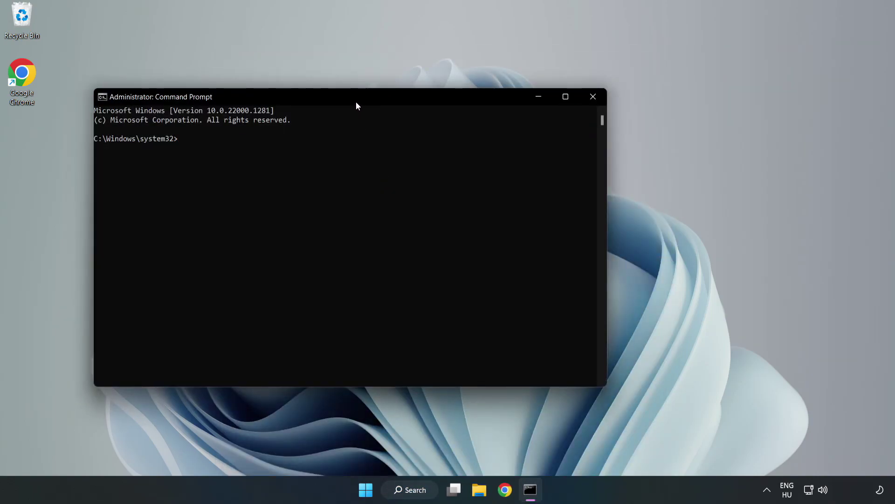
# Step: Run sfc /scannow to a clean result with no integrity violations, then close Command Prompt
pyautogui.moveTo(356, 102); pyautogui.dragTo(456, 102)
pyautogui.write('sfc /scann')
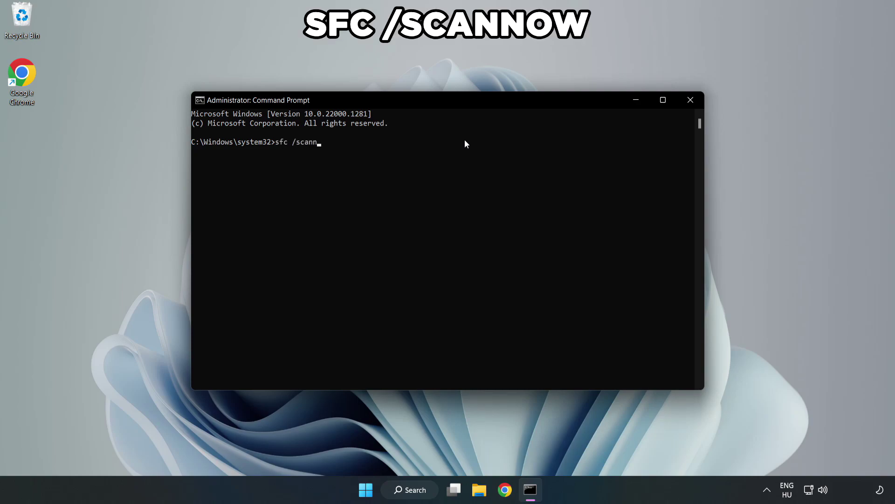
pyautogui.write('ow')
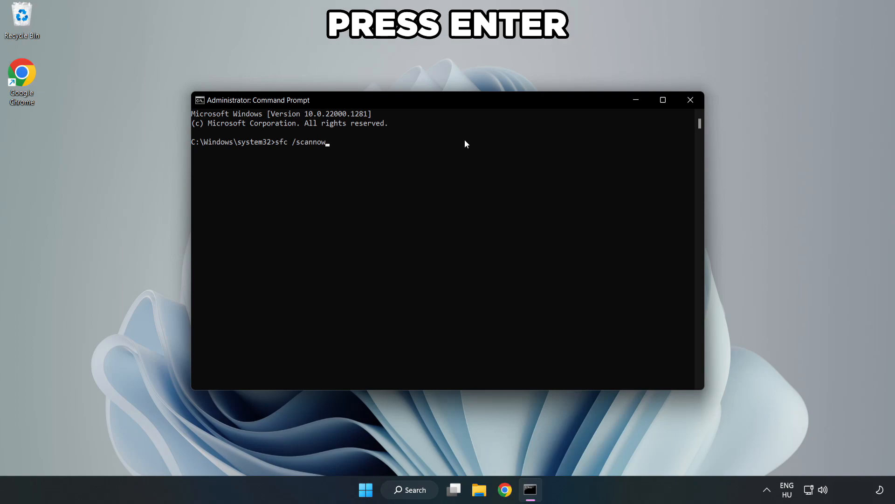
pyautogui.press('Return')
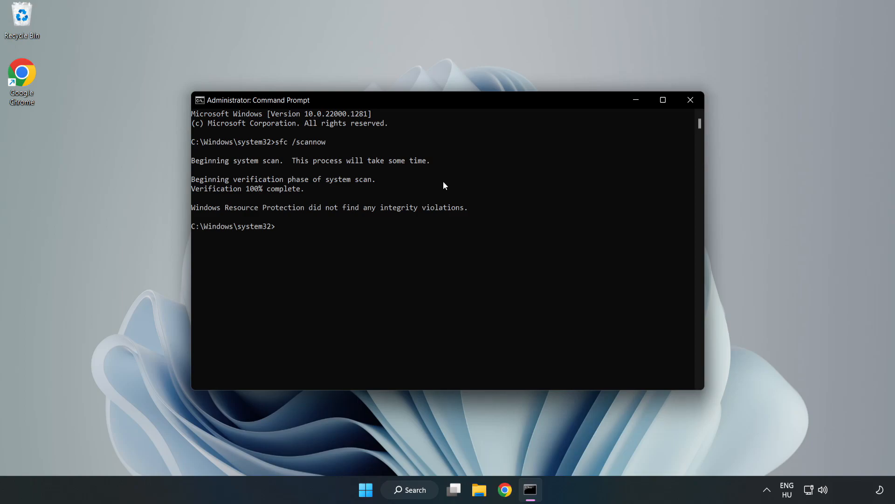
pyautogui.click(690, 104)
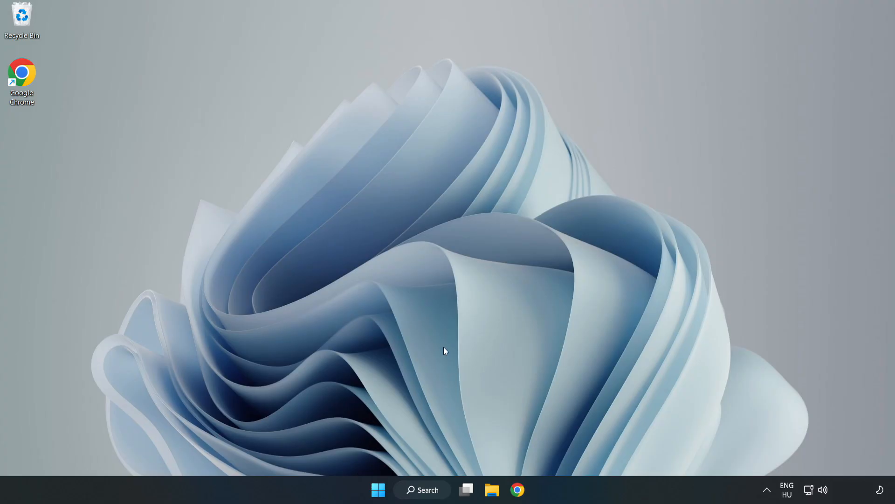
# Step: Search 'security' and launch the Windows Security app
pyautogui.click(422, 493)
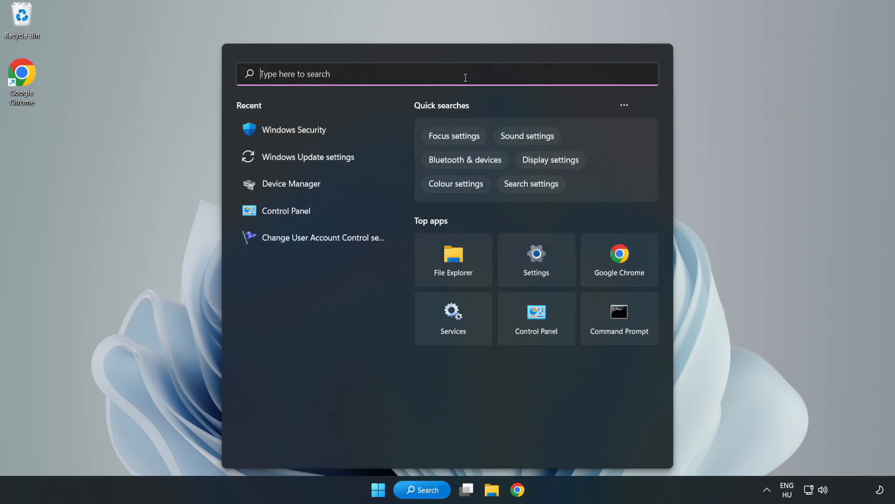
pyautogui.write('sec')
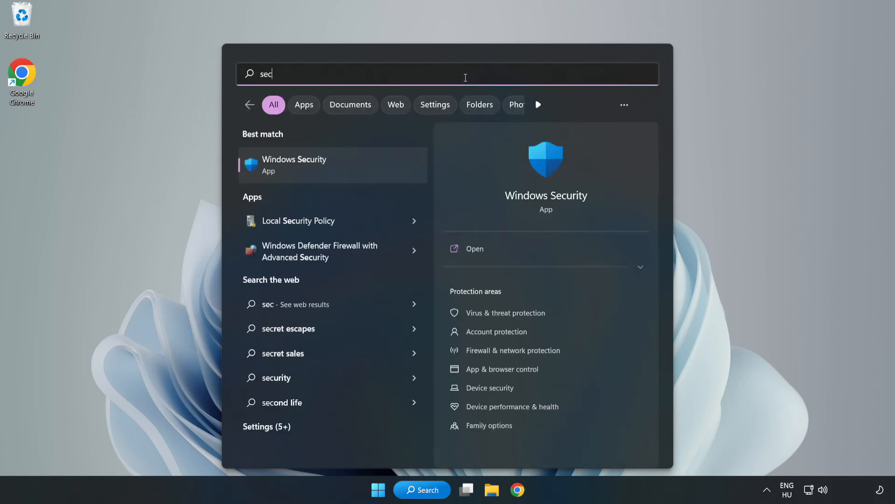
pyautogui.write('urity')
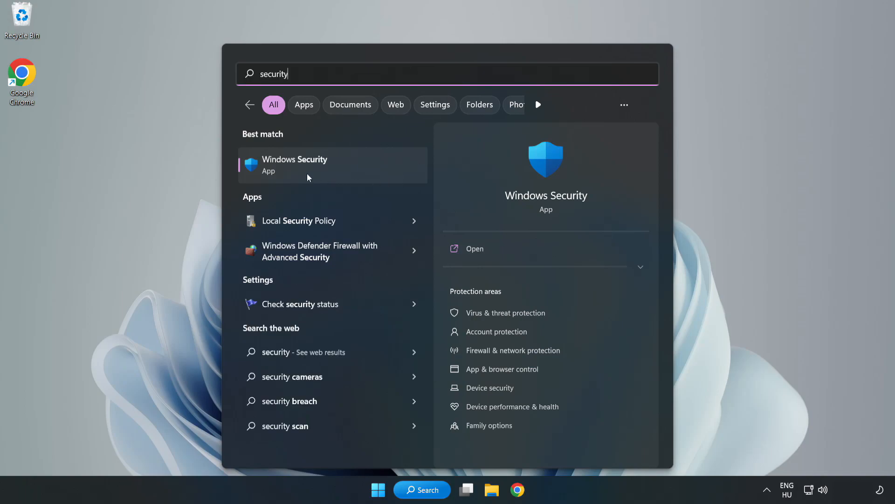
pyautogui.click(324, 172)
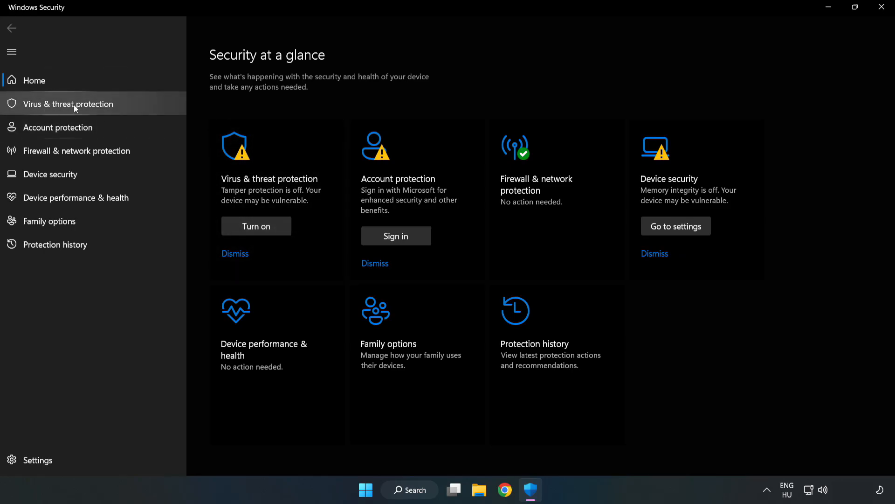
# Step: Navigate Virus & threat protection settings to the Add or remove exclusions page
pyautogui.click(58, 108)
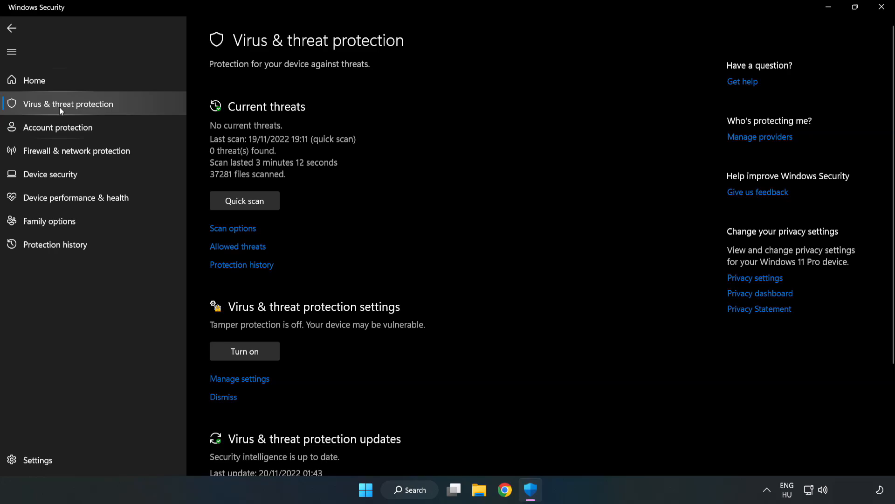
pyautogui.scroll(-2, 467, 180)
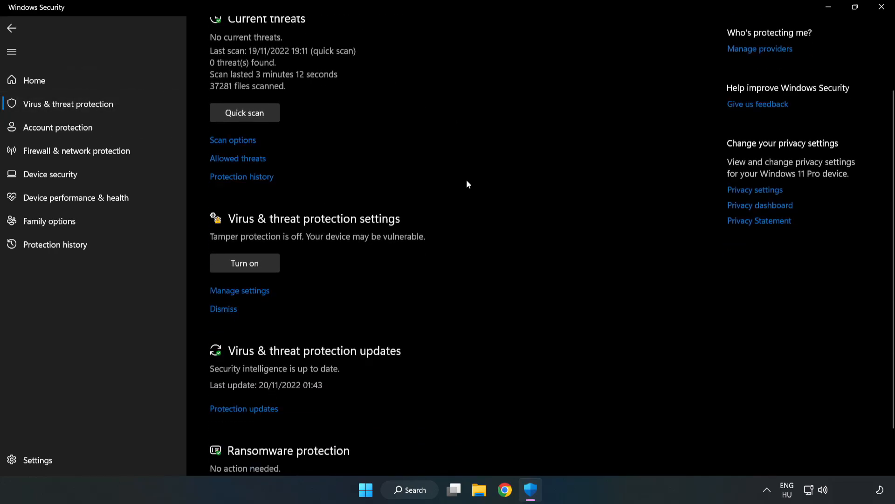
pyautogui.scroll(-1, 467, 184)
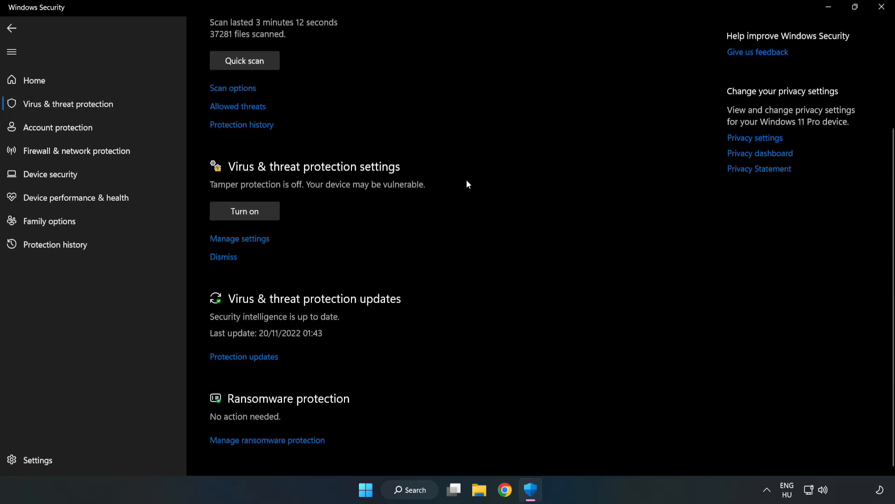
pyautogui.click(241, 239)
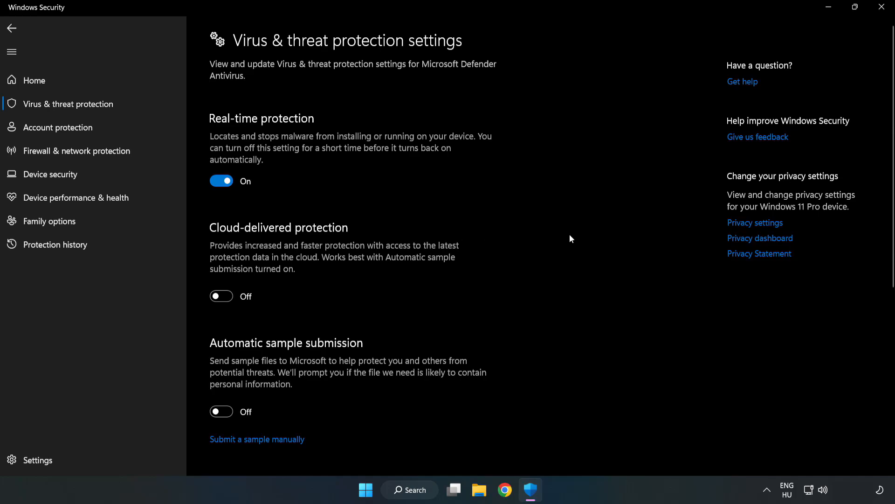
pyautogui.scroll(-1, 570, 239)
pyautogui.scroll(-4, 569, 238)
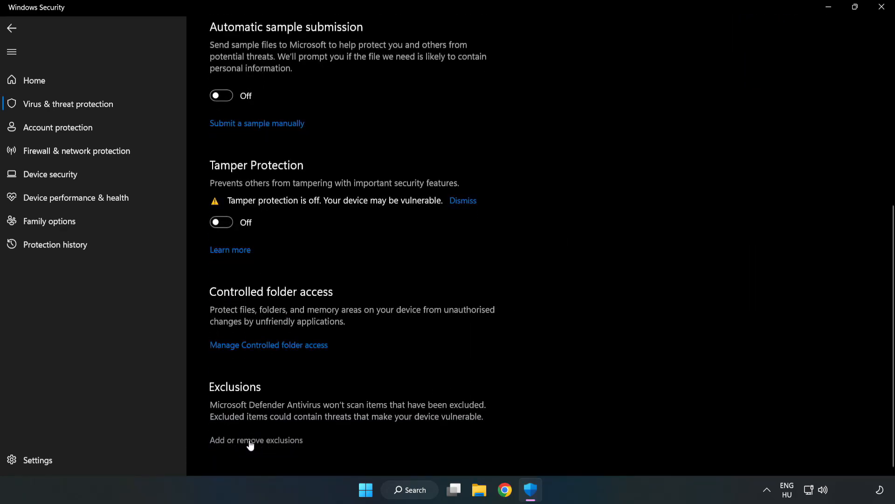
pyautogui.click(265, 440)
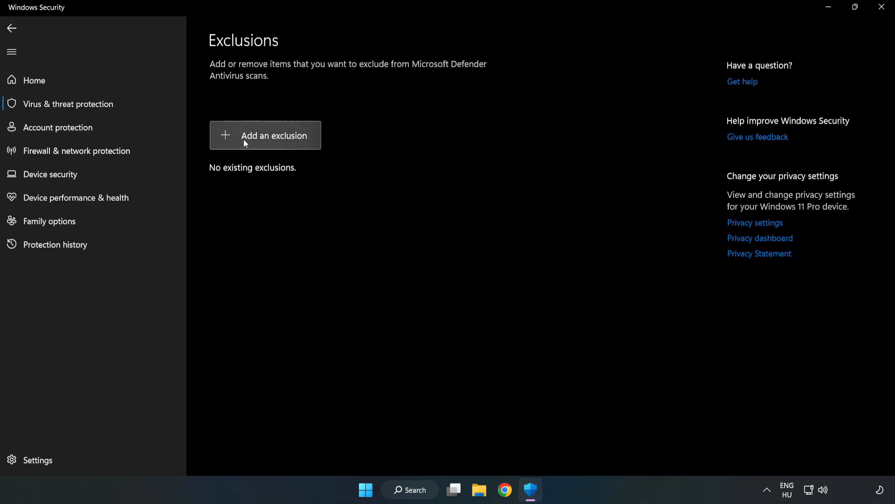
# Step: Add the NOT WORKING APP shortcut from C:\Program Files (x86) as a file exclusion, then close Windows Security
pyautogui.click(274, 138)
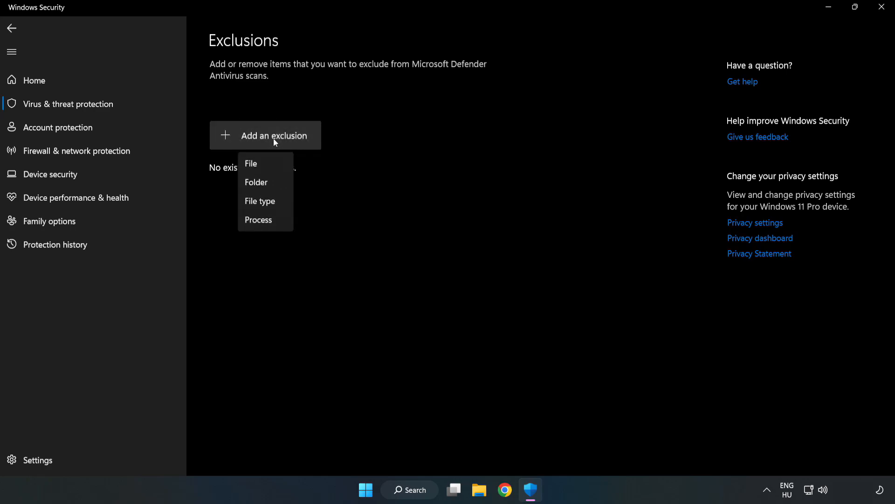
pyautogui.click(255, 166)
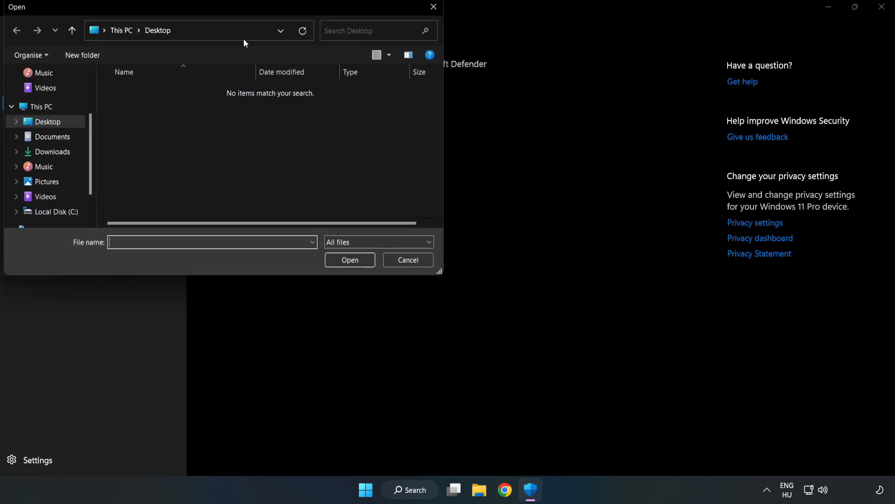
pyautogui.moveTo(243, 9); pyautogui.dragTo(412, 99)
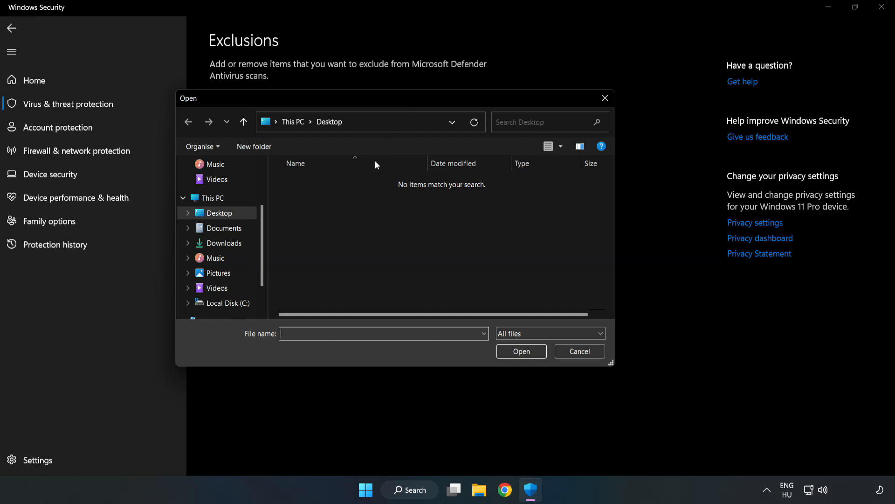
pyautogui.click(228, 303)
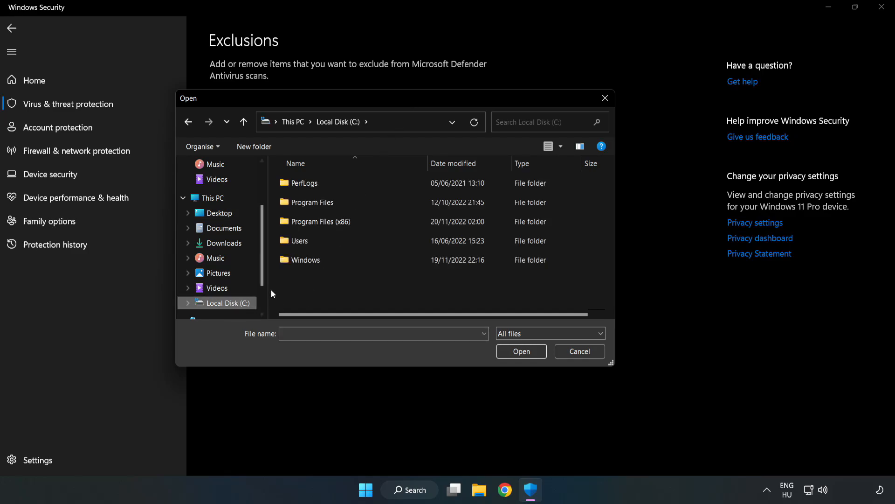
pyautogui.doubleClick(352, 223)
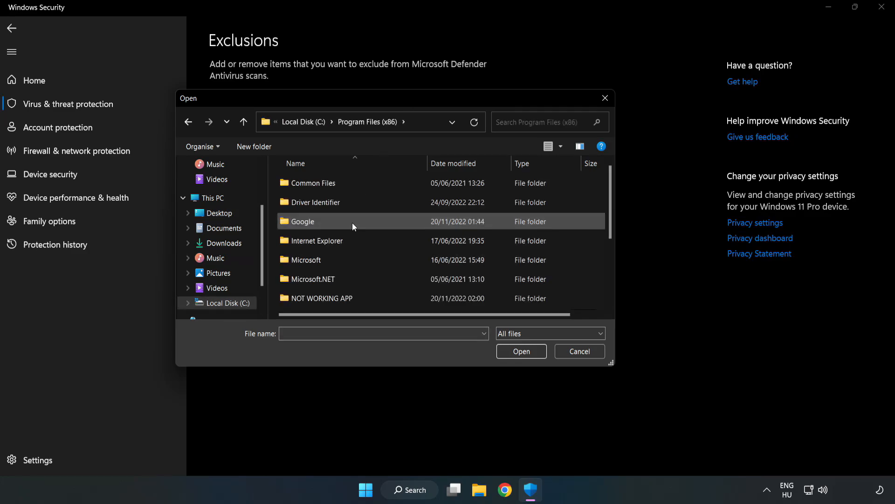
pyautogui.doubleClick(353, 296)
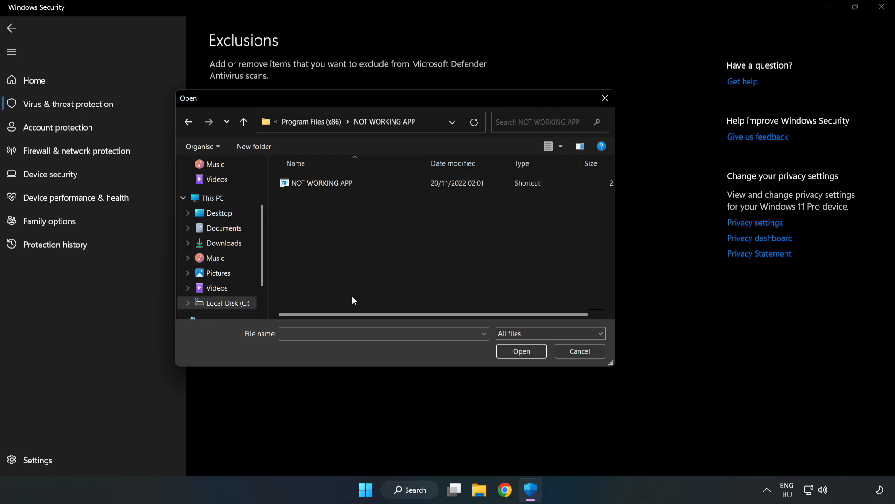
pyautogui.click(282, 178)
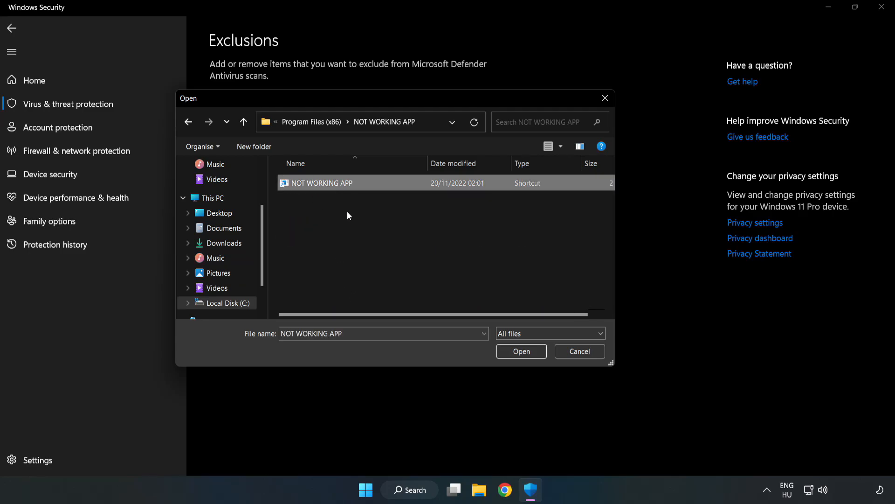
pyautogui.click(521, 351)
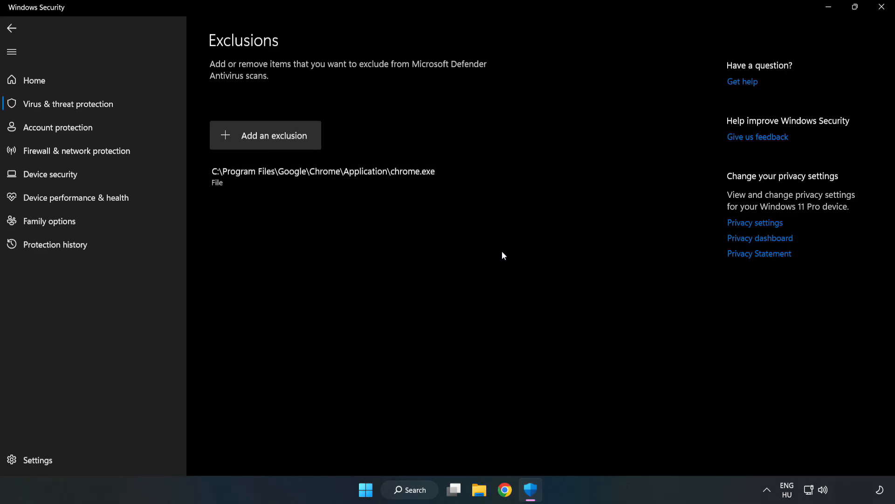
pyautogui.click(880, 11)
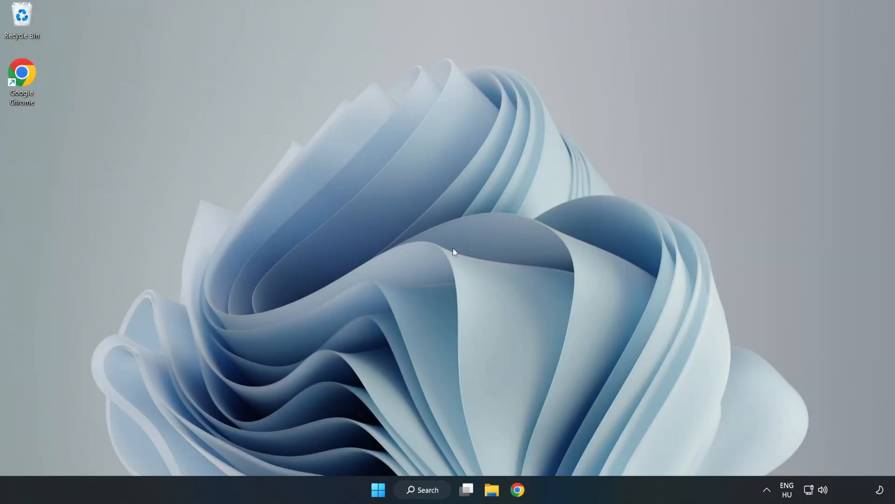
# Step: Bring up the Start menu's power options so Restart is available
pyautogui.click(378, 490)
pyautogui.click(594, 449)
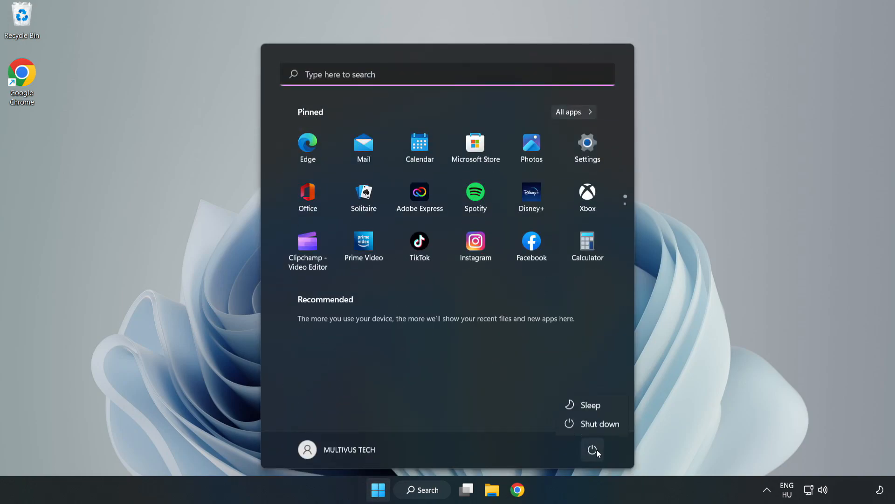